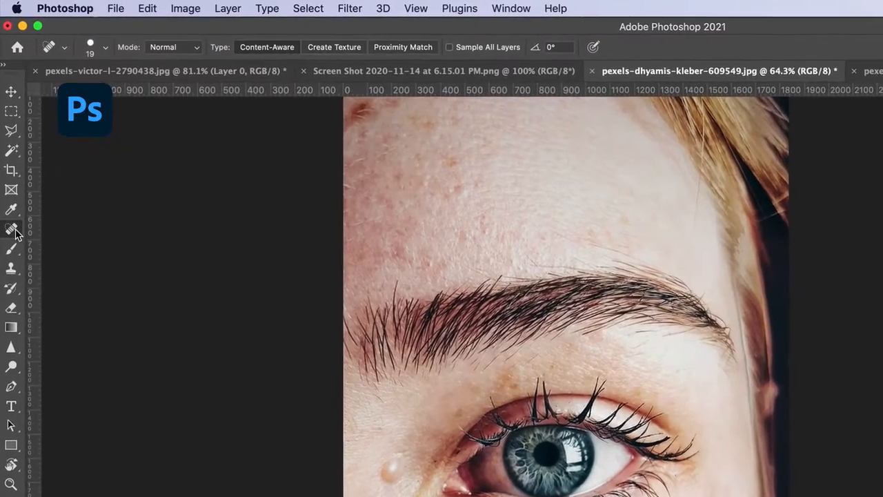
Step: Select the Spot Healing Brush and enlarge its size to 118 px
{"action": "right_click", "coordinate": [16, 234]}
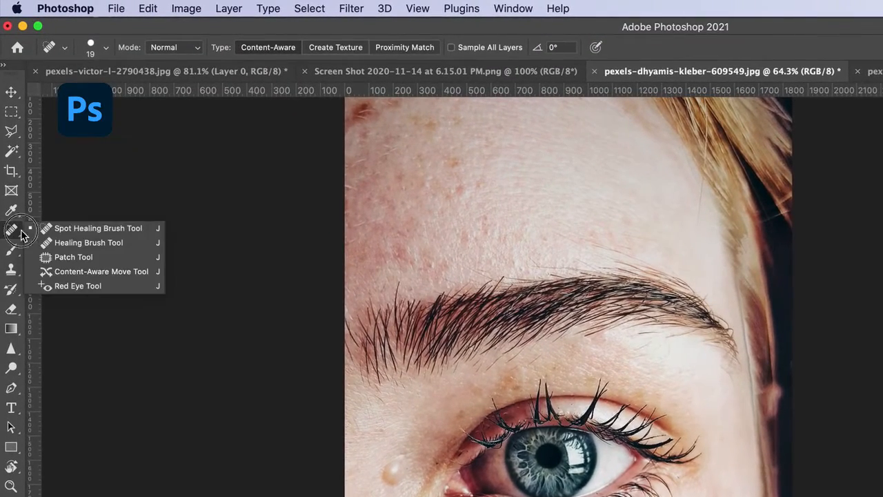
{"action": "left_click", "coordinate": [78, 235]}
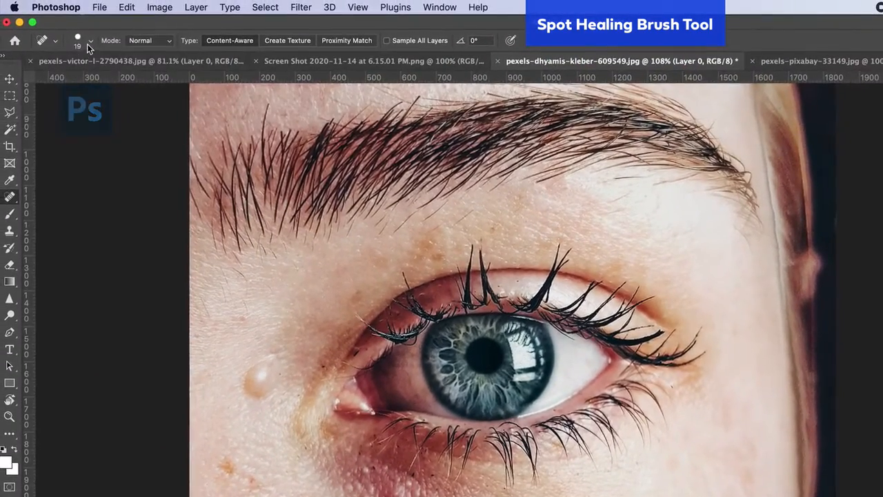
{"action": "left_click", "coordinate": [90, 41]}
{"action": "left_click_drag", "start_coordinate": [30, 77], "coordinate": [44, 76]}
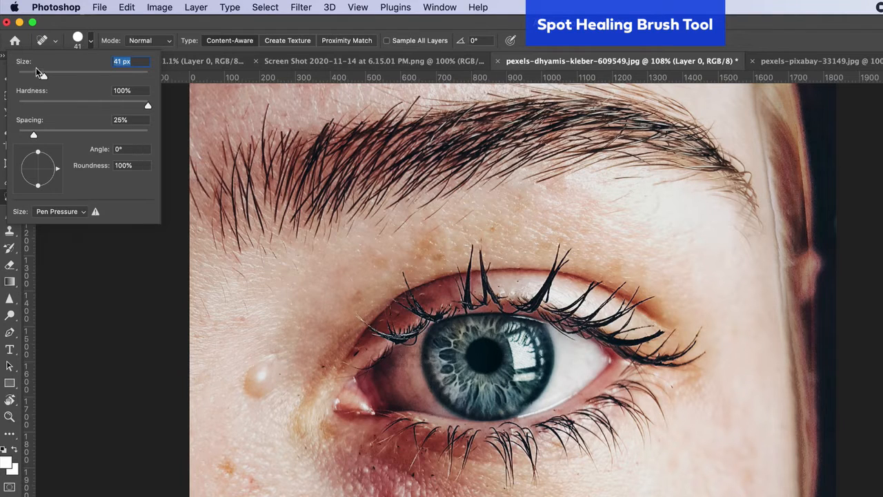
{"action": "left_click_drag", "start_coordinate": [47, 75], "coordinate": [58, 76]}
{"action": "left_click_drag", "start_coordinate": [80, 75], "coordinate": [88, 76]}
Step: Heal the bump beside the eye's inner corner and the brown spots on the cheek, beside the nose and under the eye
{"action": "left_click", "coordinate": [262, 378]}
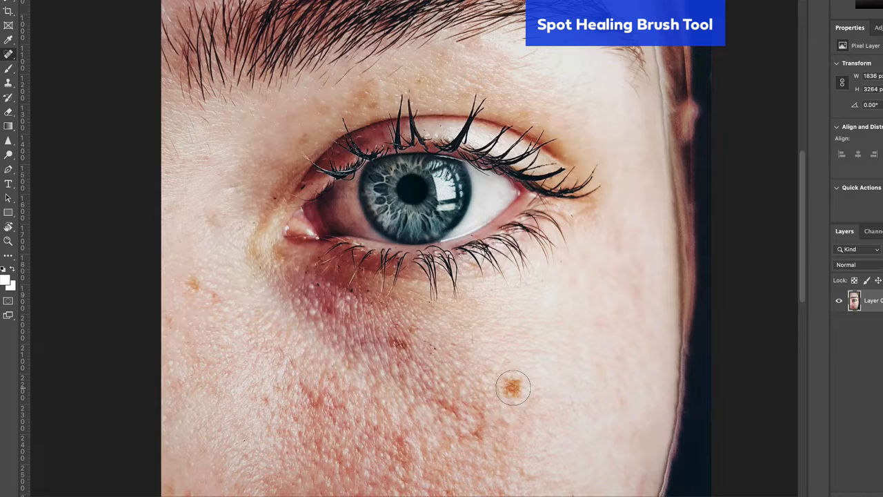
{"action": "left_click", "coordinate": [514, 389]}
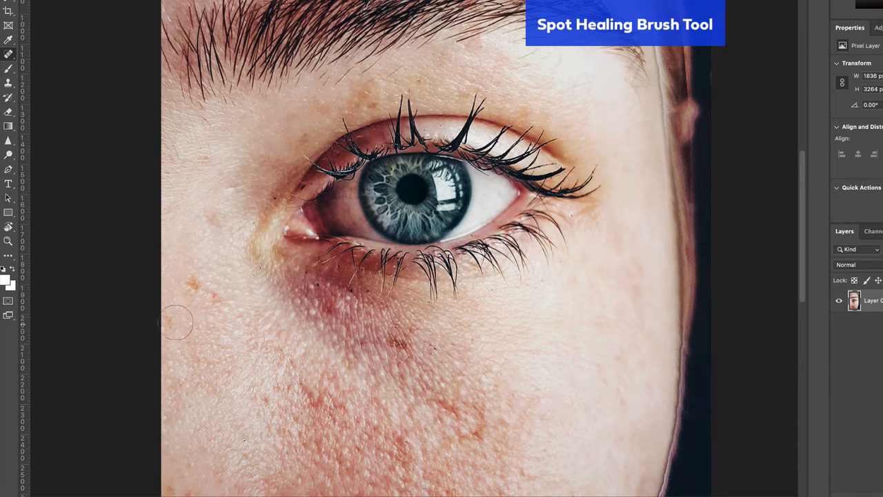
{"action": "left_click", "coordinate": [194, 285]}
{"action": "left_click", "coordinate": [210, 294]}
{"action": "left_click", "coordinate": [174, 322]}
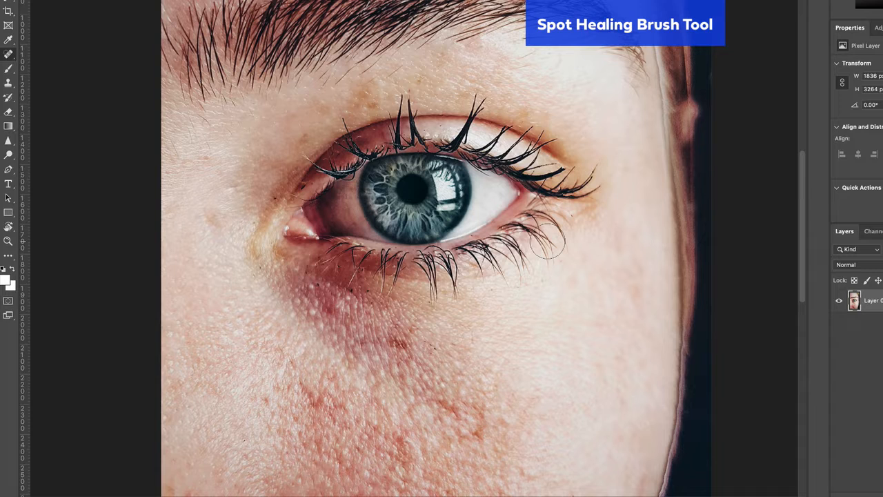
{"action": "left_click", "coordinate": [400, 343]}
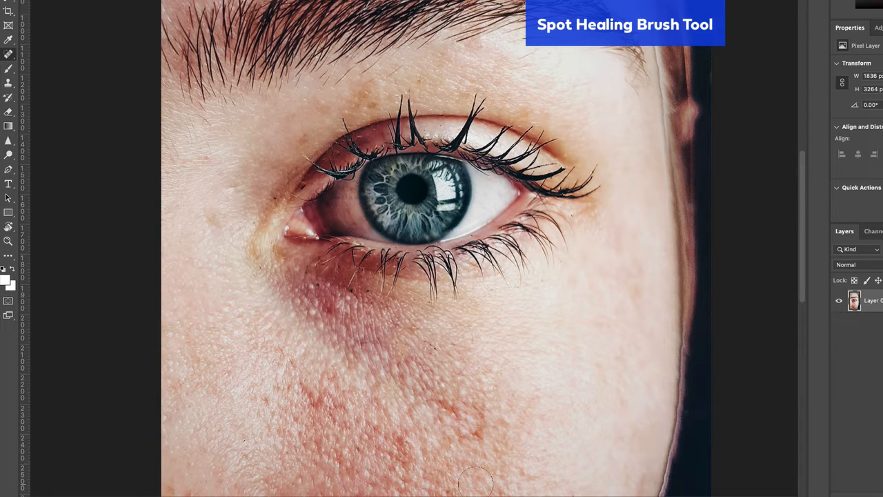
Step: Heal the large red blemish on the cheek just above the nostril crease
{"action": "scroll", "coordinate": [387, 314], "scroll_direction": "down", "scroll_amount": 4}
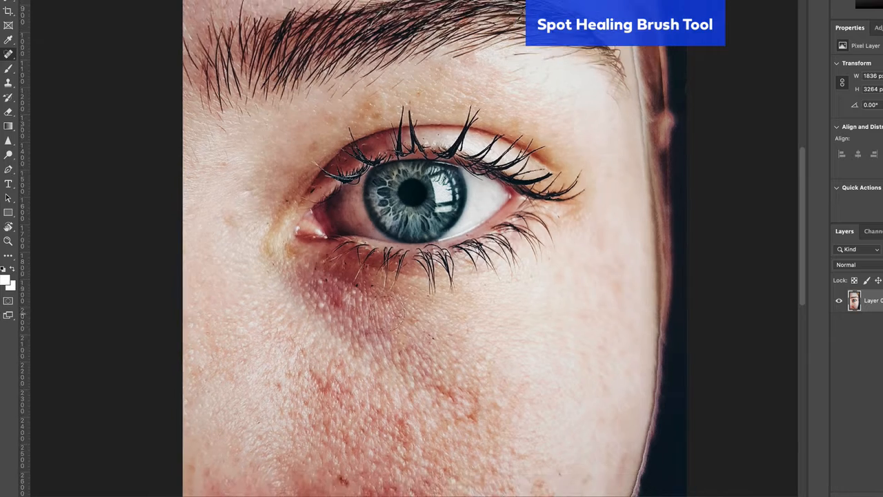
{"action": "scroll", "coordinate": [385, 343], "scroll_direction": "down", "scroll_amount": 5}
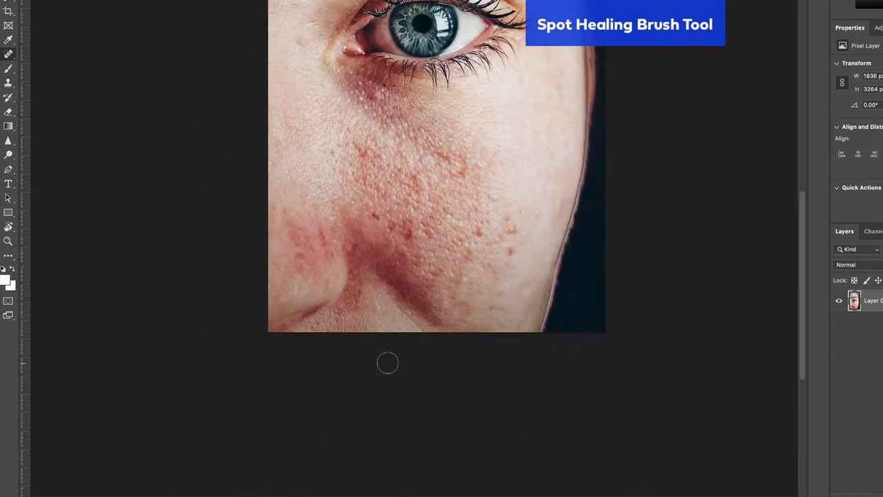
{"action": "scroll", "coordinate": [404, 238], "scroll_direction": "up", "scroll_amount": 2}
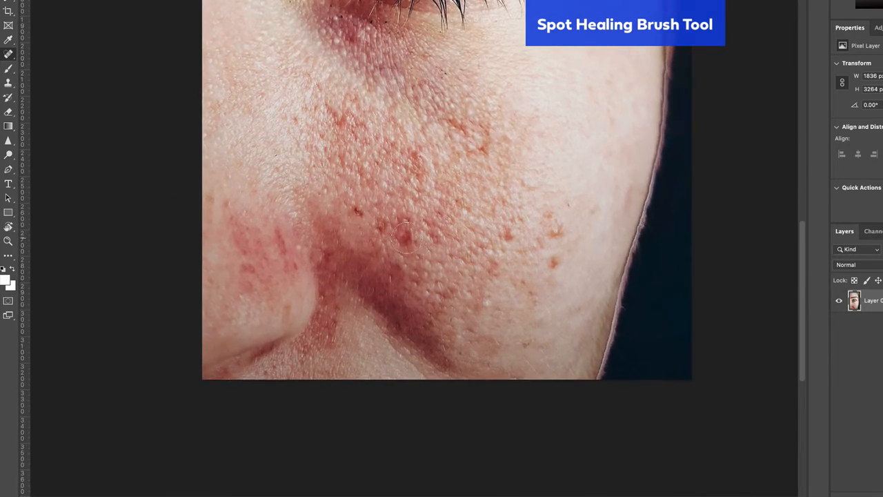
{"action": "scroll", "coordinate": [407, 215], "scroll_direction": "up", "scroll_amount": 3}
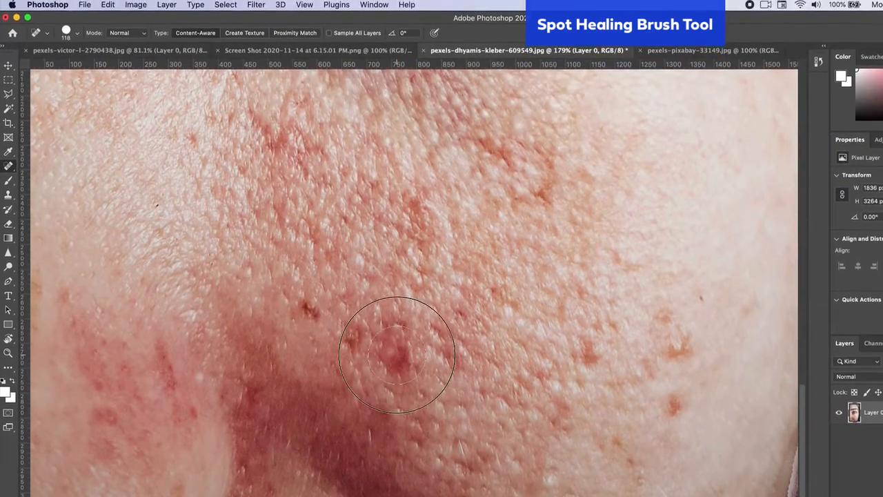
{"action": "left_click", "coordinate": [397, 313]}
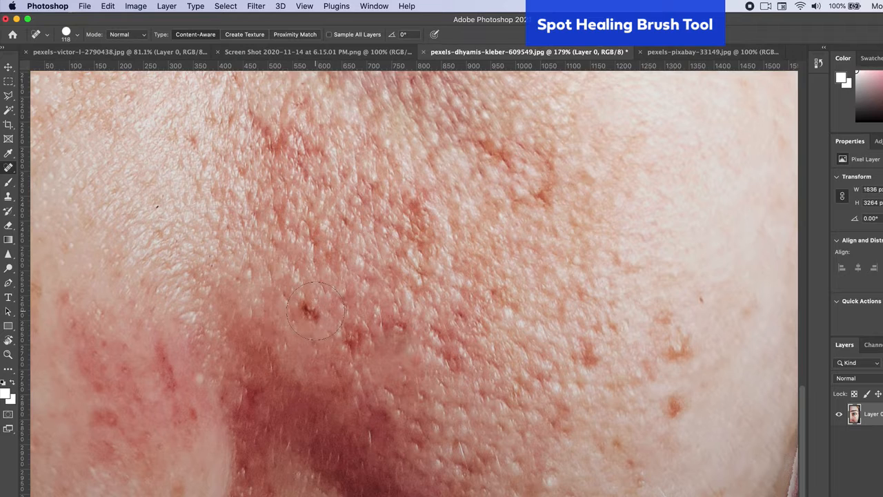
Step: Reduce the healing brush to 74 px and heal the two small dark spots between the nose and the cheek
{"action": "left_click", "coordinate": [77, 35]}
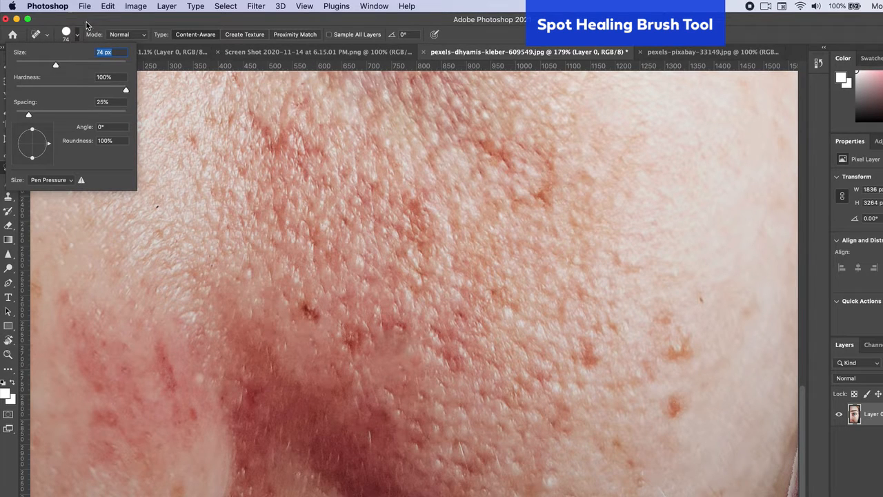
{"action": "left_click", "coordinate": [77, 35]}
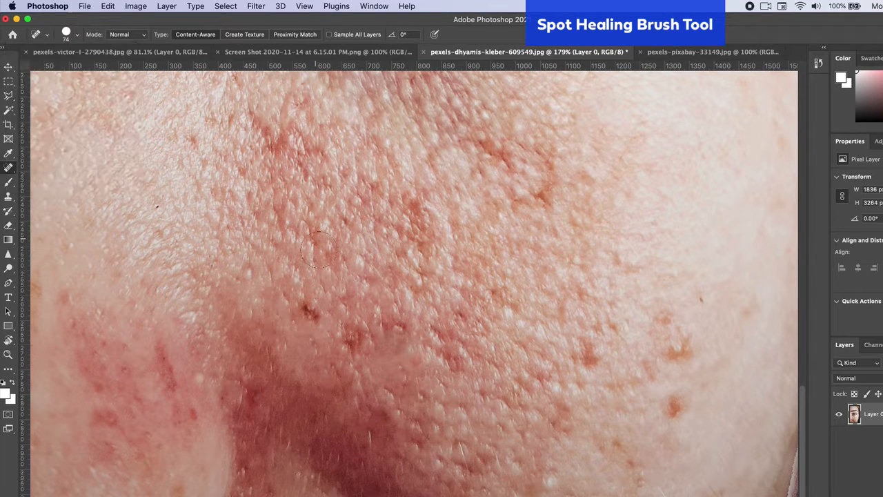
{"action": "left_click", "coordinate": [353, 337]}
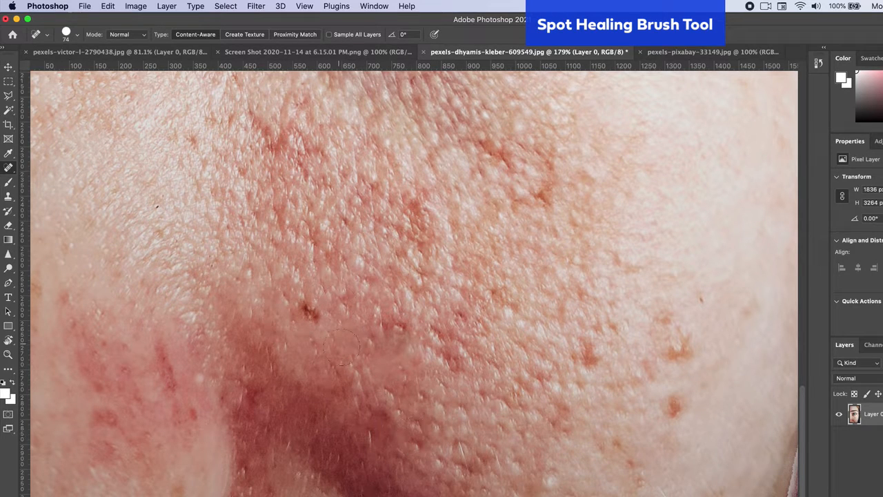
{"action": "scroll", "coordinate": [341, 350], "scroll_direction": "up", "scroll_amount": 5}
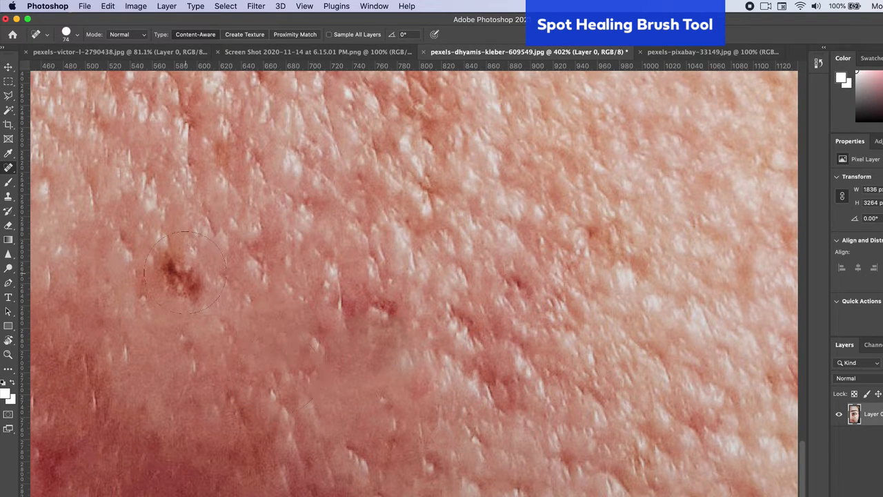
{"action": "left_click", "coordinate": [184, 271]}
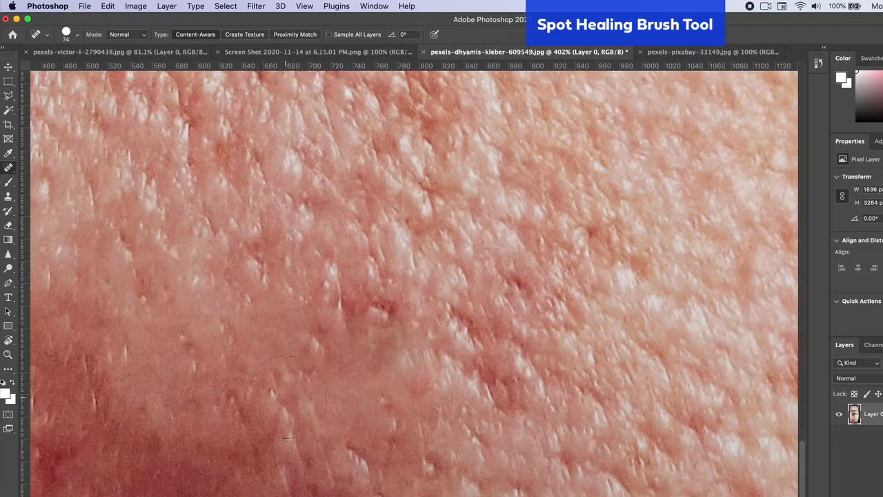
Step: Try to heal the red patch on the side of the nose with a brush stroke, and undo it
{"action": "scroll", "coordinate": [286, 396], "scroll_direction": "down", "scroll_amount": 8}
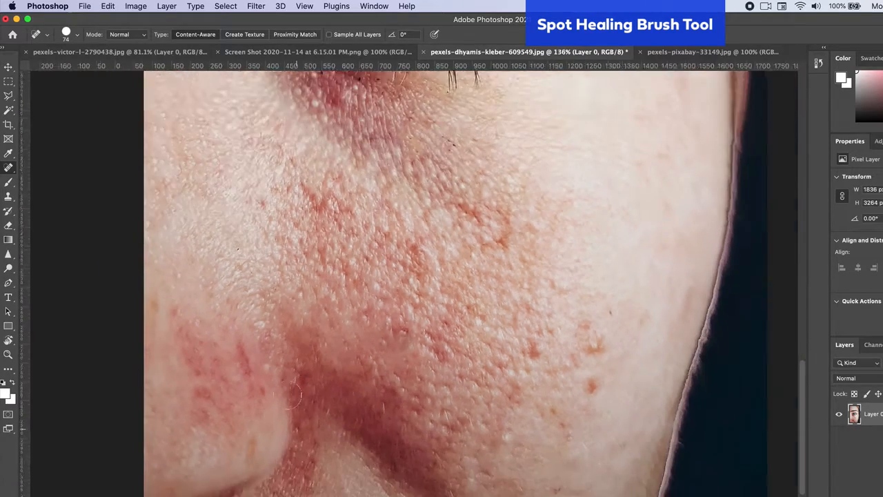
{"action": "scroll", "coordinate": [294, 395], "scroll_direction": "down", "scroll_amount": 2}
{"action": "scroll", "coordinate": [271, 361], "scroll_direction": "down", "scroll_amount": 1}
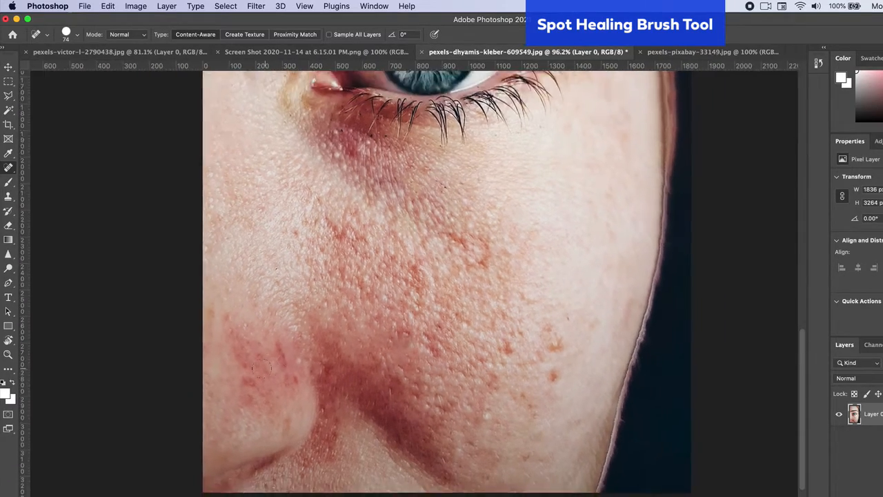
{"action": "scroll", "coordinate": [249, 350], "scroll_direction": "up", "scroll_amount": 4}
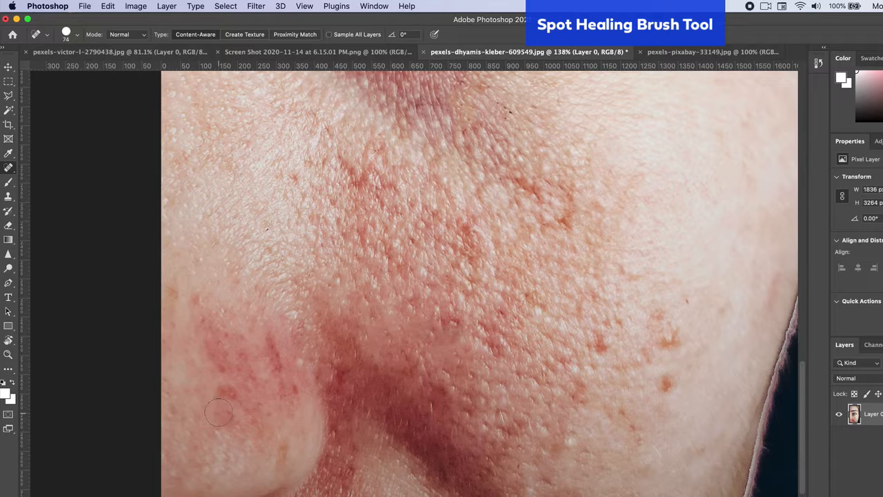
{"action": "mouse_move", "coordinate": [254, 337]}
{"action": "left_mouse_down"}
{"action": "mouse_move", "coordinate": [287, 388]}
{"action": "mouse_move", "coordinate": [228, 409]}
{"action": "mouse_move", "coordinate": [200, 303]}
{"action": "mouse_move", "coordinate": [259, 336]}
{"action": "mouse_move", "coordinate": [261, 391]}
{"action": "mouse_move", "coordinate": [246, 336]}
{"action": "mouse_move", "coordinate": [226, 351]}
{"action": "left_mouse_up"}
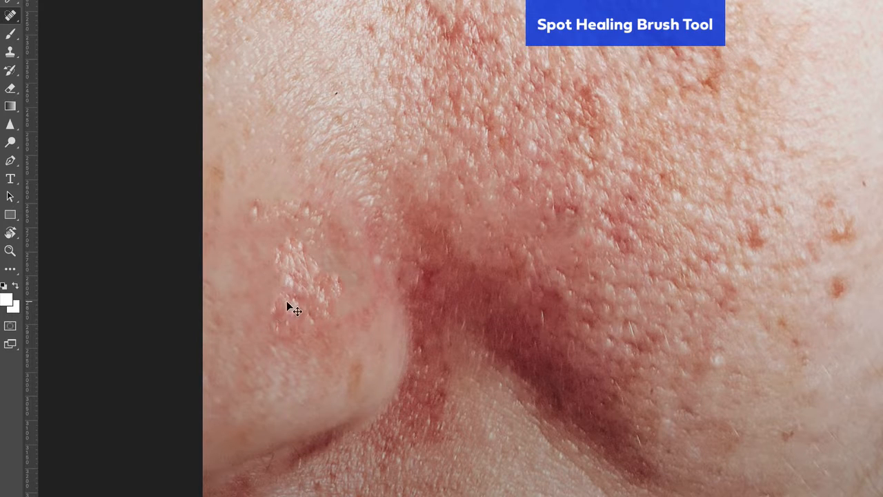
{"action": "key", "text": "ctrl+z"}
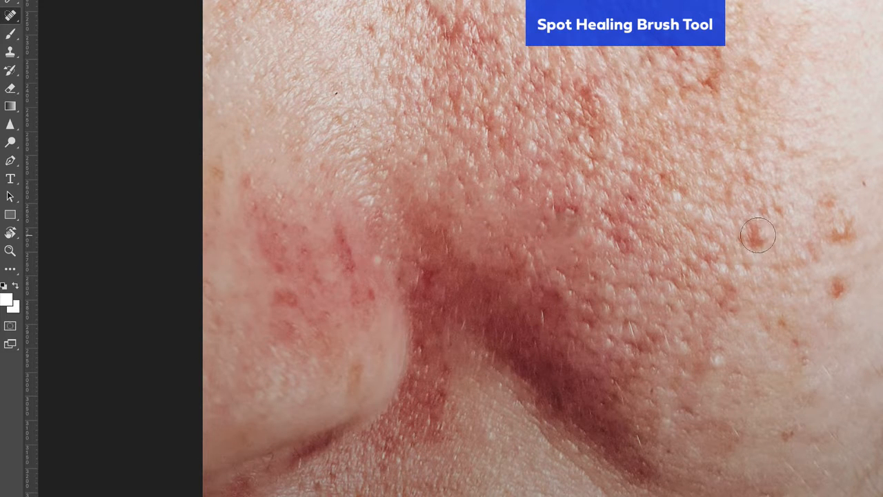
Step: Heal the three reddish-brown spots on the outer part of the cheek
{"action": "left_click", "coordinate": [755, 234]}
{"action": "left_click", "coordinate": [839, 233]}
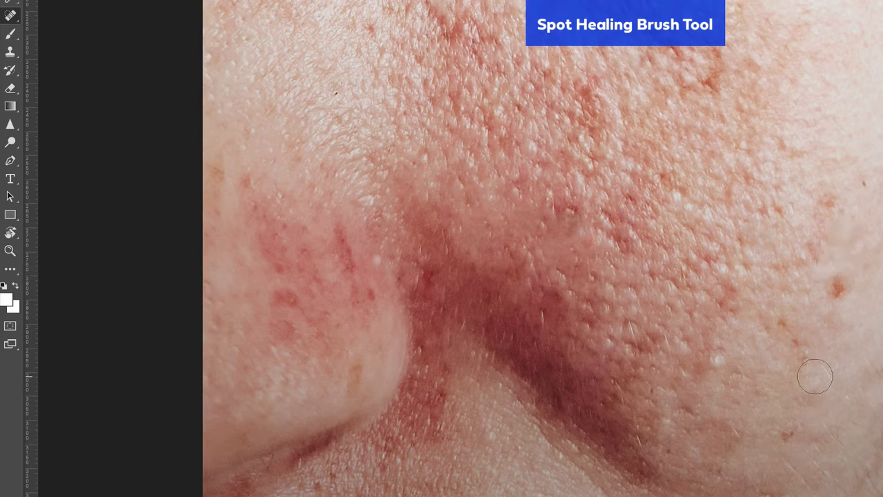
{"action": "left_click", "coordinate": [839, 289]}
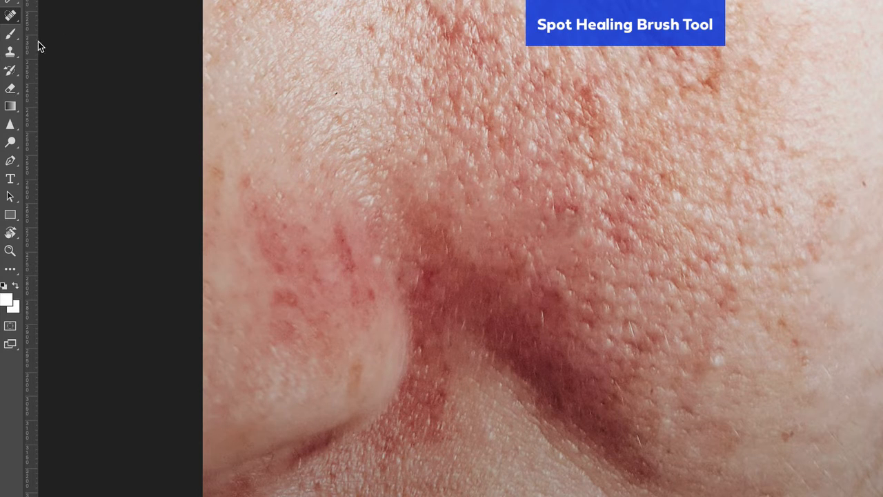
{"action": "right_click", "coordinate": [10, 20]}
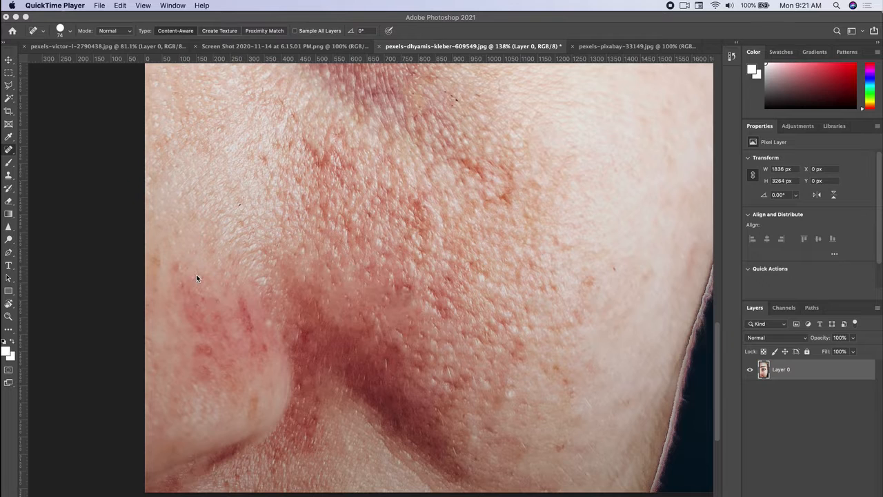
{"action": "left_click", "coordinate": [9, 149]}
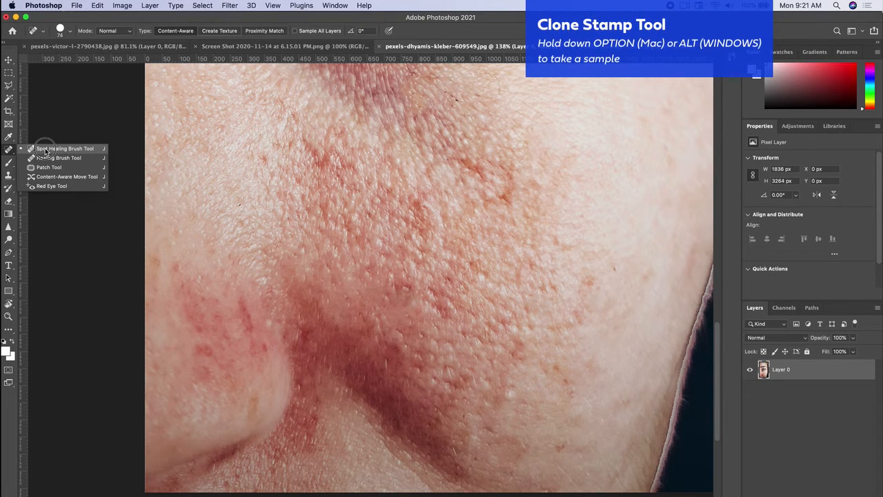
{"action": "left_click", "coordinate": [9, 150]}
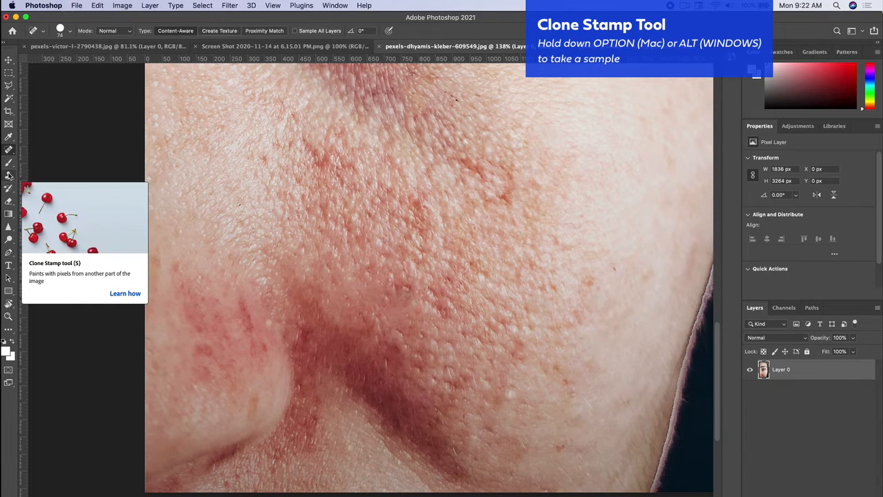
Step: Use the Clone Stamp to cover the red patch and nearby spots on the nose with clean skin sampled from above it
{"action": "left_click_drag", "start_coordinate": [9, 176], "coordinate": [52, 174]}
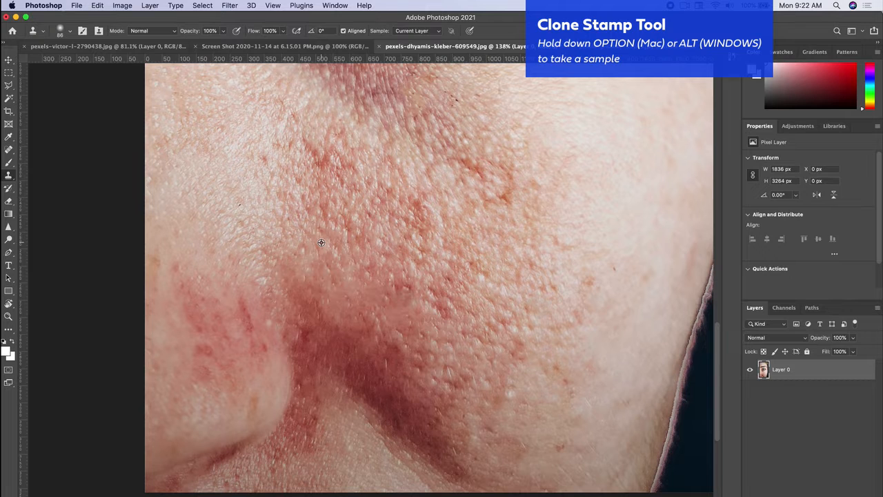
{"action": "left_click", "coordinate": [247, 237], "text": "alt"}
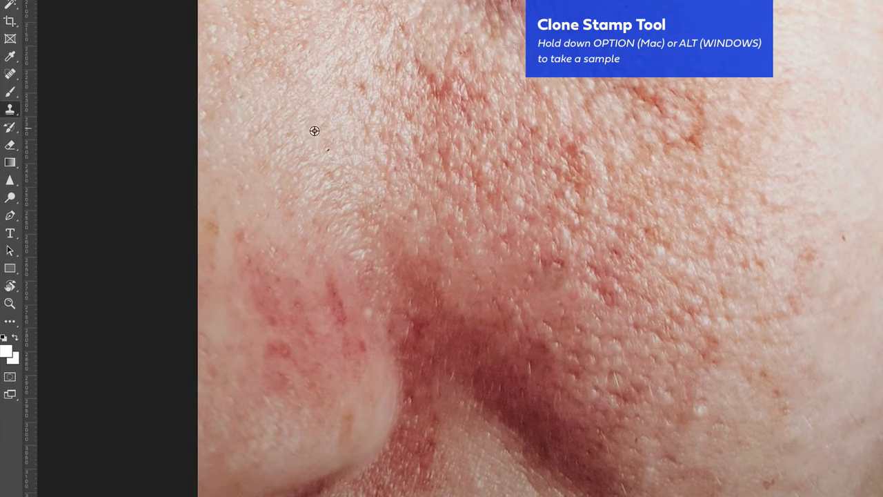
{"action": "left_click", "coordinate": [275, 193], "text": "alt"}
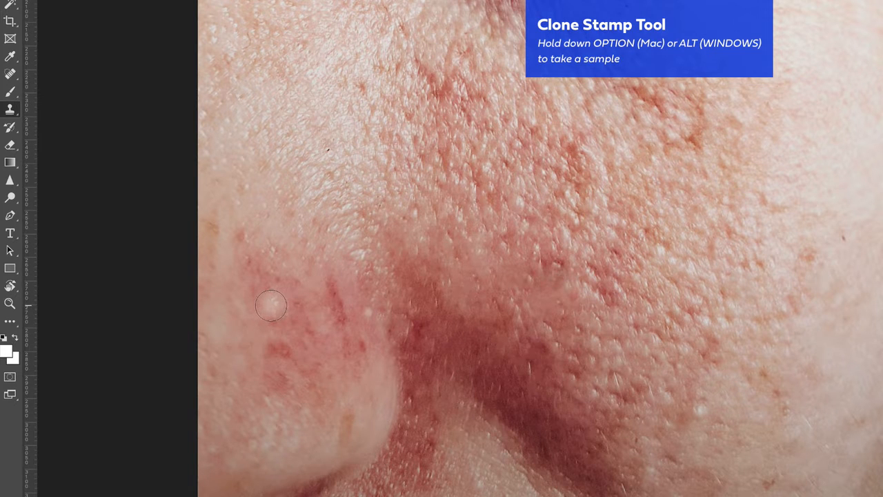
{"action": "mouse_move", "coordinate": [270, 305]}
{"action": "left_mouse_down"}
{"action": "mouse_move", "coordinate": [252, 262]}
{"action": "mouse_move", "coordinate": [270, 280]}
{"action": "mouse_move", "coordinate": [294, 272]}
{"action": "mouse_move", "coordinate": [323, 293]}
{"action": "mouse_move", "coordinate": [328, 310]}
{"action": "mouse_move", "coordinate": [304, 301]}
{"action": "mouse_move", "coordinate": [276, 315]}
{"action": "mouse_move", "coordinate": [273, 329]}
{"action": "mouse_move", "coordinate": [315, 330]}
{"action": "left_mouse_up"}
{"action": "mouse_move", "coordinate": [327, 334]}
{"action": "left_mouse_down"}
{"action": "mouse_move", "coordinate": [292, 354]}
{"action": "mouse_move", "coordinate": [279, 365]}
{"action": "mouse_move", "coordinate": [311, 378]}
{"action": "mouse_move", "coordinate": [358, 343]}
{"action": "mouse_move", "coordinate": [335, 279]}
{"action": "mouse_move", "coordinate": [306, 305]}
{"action": "mouse_move", "coordinate": [247, 315]}
{"action": "mouse_move", "coordinate": [244, 334]}
{"action": "mouse_move", "coordinate": [221, 316]}
{"action": "mouse_move", "coordinate": [235, 290]}
{"action": "mouse_move", "coordinate": [248, 343]}
{"action": "mouse_move", "coordinate": [271, 367]}
{"action": "mouse_move", "coordinate": [262, 329]}
{"action": "left_mouse_up"}
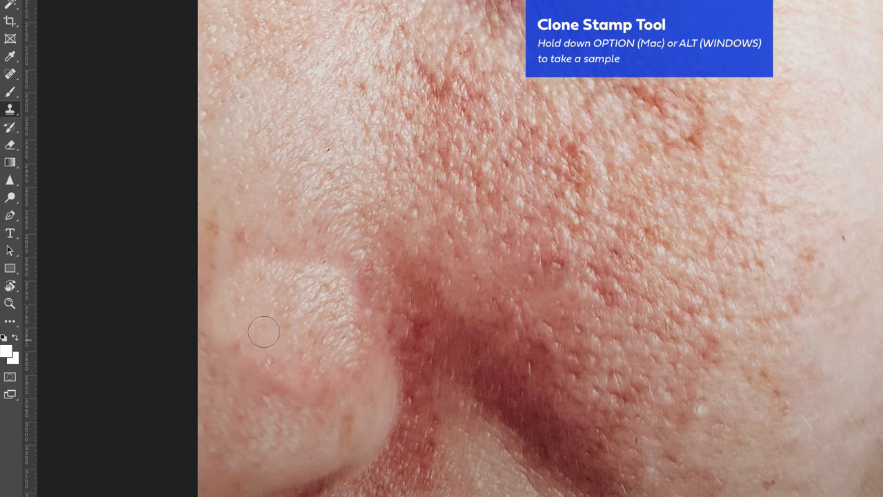
{"action": "left_click", "coordinate": [249, 207], "text": "alt"}
{"action": "mouse_move", "coordinate": [243, 253]}
{"action": "left_mouse_down"}
{"action": "mouse_move", "coordinate": [312, 268]}
{"action": "mouse_move", "coordinate": [333, 282]}
{"action": "mouse_move", "coordinate": [296, 260]}
{"action": "mouse_move", "coordinate": [263, 263]}
{"action": "mouse_move", "coordinate": [224, 232]}
{"action": "left_mouse_up"}
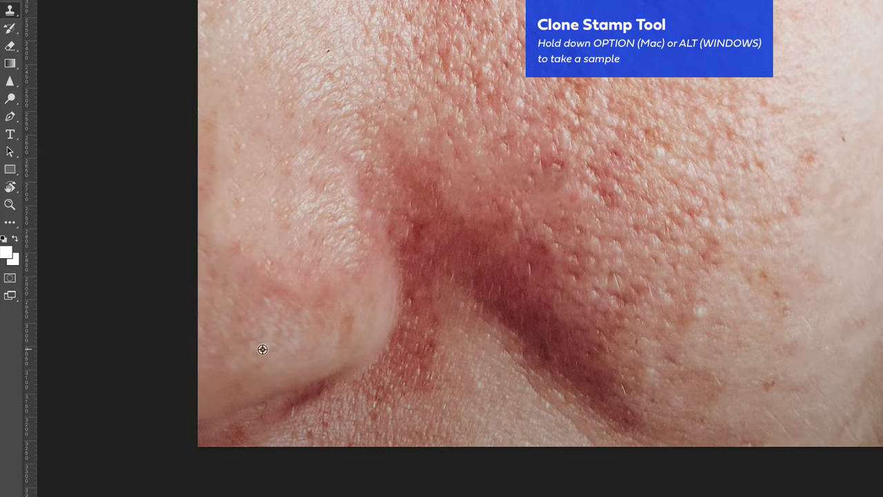
Step: Try to clone skin sampled from the lower nose over the remaining redness above it, and undo the stroke
{"action": "left_click", "coordinate": [280, 338], "text": "alt"}
{"action": "mouse_move", "coordinate": [283, 286]}
{"action": "left_mouse_down"}
{"action": "mouse_move", "coordinate": [296, 265]}
{"action": "mouse_move", "coordinate": [305, 297]}
{"action": "mouse_move", "coordinate": [261, 264]}
{"action": "mouse_move", "coordinate": [284, 260]}
{"action": "mouse_move", "coordinate": [297, 292]}
{"action": "left_mouse_up"}
{"action": "key", "text": "ctrl+z"}
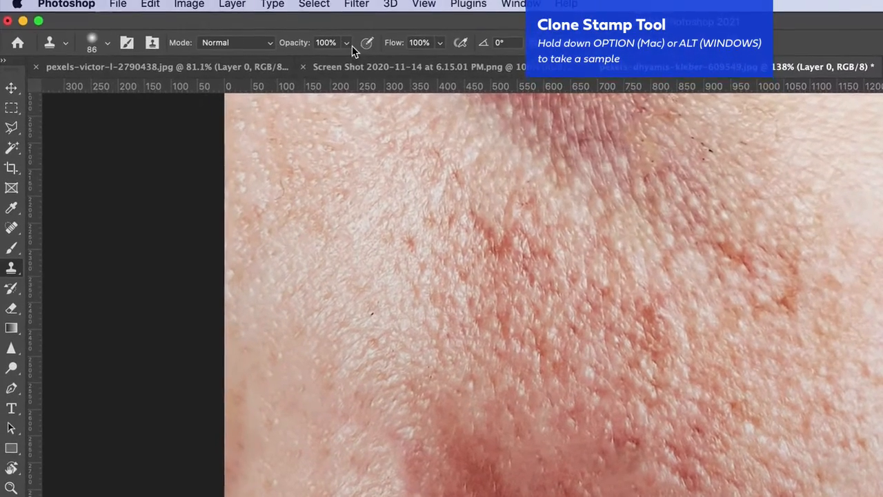
Step: Lower the Clone Stamp's opacity and clone skin sampled from the lower nose over the redness above it
{"action": "left_click", "coordinate": [340, 9]}
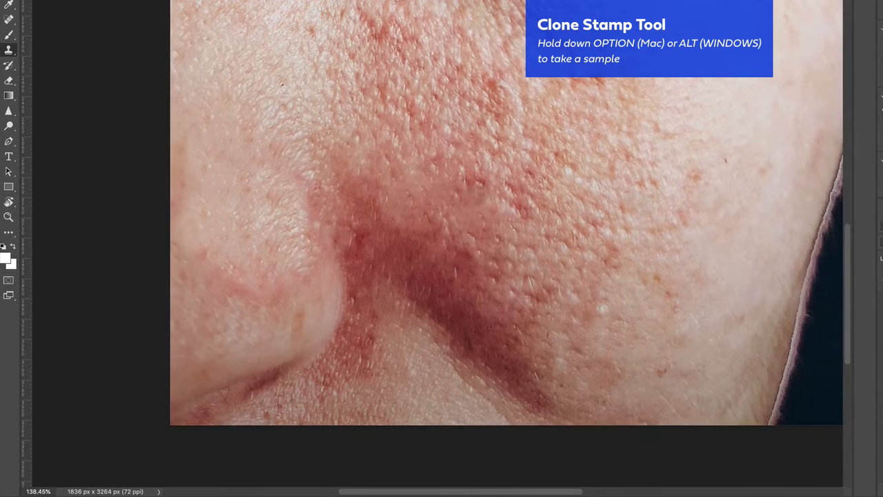
{"action": "left_click", "coordinate": [220, 285], "text": "alt"}
{"action": "mouse_move", "coordinate": [221, 255]}
{"action": "left_mouse_down"}
{"action": "mouse_move", "coordinate": [239, 289]}
{"action": "mouse_move", "coordinate": [259, 290]}
{"action": "mouse_move", "coordinate": [266, 272]}
{"action": "mouse_move", "coordinate": [223, 291]}
{"action": "mouse_move", "coordinate": [202, 263]}
{"action": "mouse_move", "coordinate": [254, 289]}
{"action": "left_mouse_up"}
Step: Slightly enlarge the Clone Stamp brush and blend clean skin sampled from the upper nose over the redness around the nose tip
{"action": "left_click", "coordinate": [245, 127], "text": "alt"}
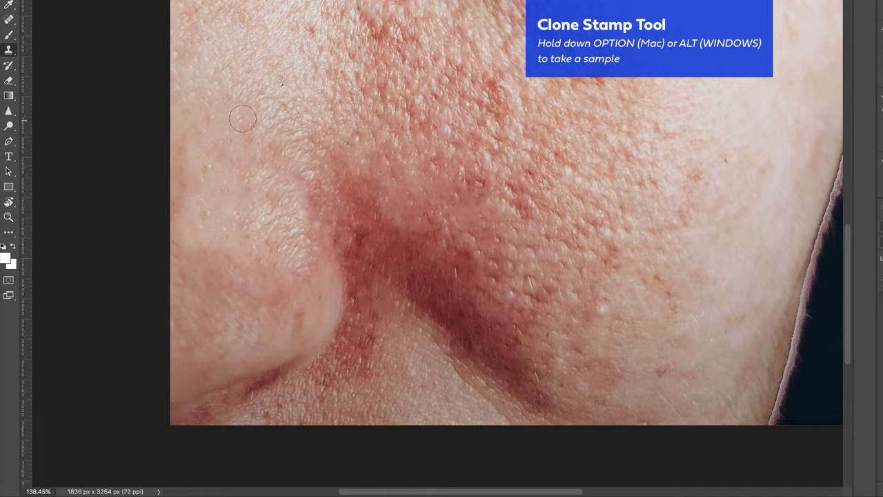
{"action": "left_click", "coordinate": [239, 123], "text": "alt"}
{"action": "key", "text": "]"}
{"action": "key", "text": "]"}
{"action": "mouse_move", "coordinate": [220, 252]}
{"action": "left_mouse_down"}
{"action": "mouse_move", "coordinate": [253, 254]}
{"action": "mouse_move", "coordinate": [243, 259]}
{"action": "left_mouse_up"}
{"action": "mouse_move", "coordinate": [225, 295]}
{"action": "left_mouse_down"}
{"action": "mouse_move", "coordinate": [262, 283]}
{"action": "mouse_move", "coordinate": [215, 252]}
{"action": "mouse_move", "coordinate": [273, 266]}
{"action": "left_mouse_up"}
{"action": "mouse_move", "coordinate": [206, 243]}
{"action": "left_mouse_down"}
{"action": "mouse_move", "coordinate": [184, 233]}
{"action": "mouse_move", "coordinate": [190, 226]}
{"action": "left_mouse_up"}
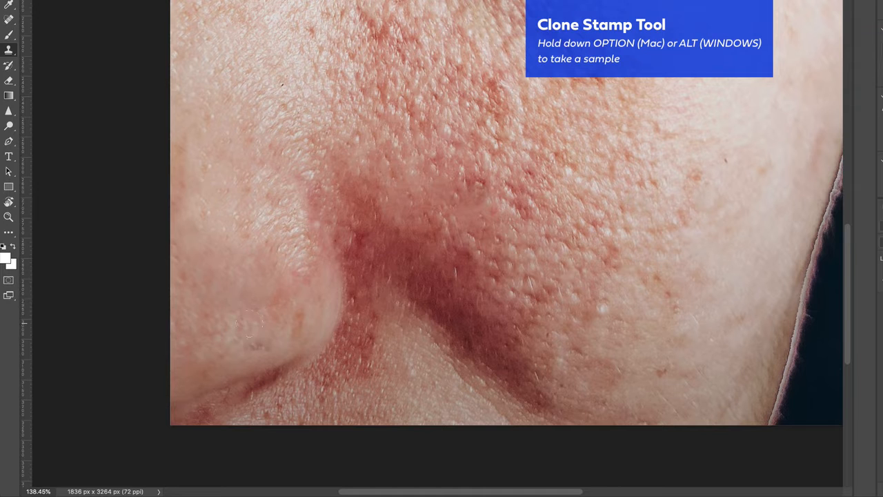
Step: Clean up the small dark mark on the lower nose and clone over the redness beside the nostril's highlight
{"action": "scroll", "coordinate": [227, 311], "scroll_direction": "up", "scroll_amount": 1}
{"action": "scroll", "coordinate": [228, 312], "scroll_direction": "up", "scroll_amount": 3}
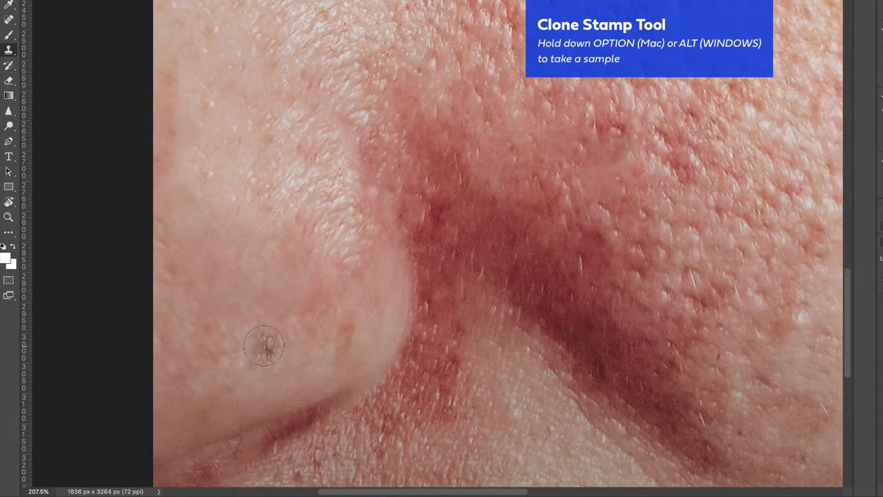
{"action": "left_click", "coordinate": [255, 332], "text": "alt"}
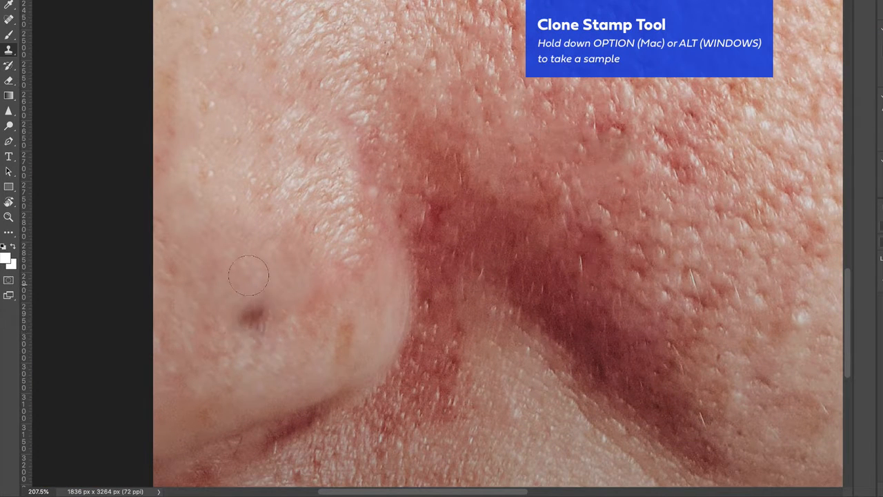
{"action": "left_click", "coordinate": [258, 317]}
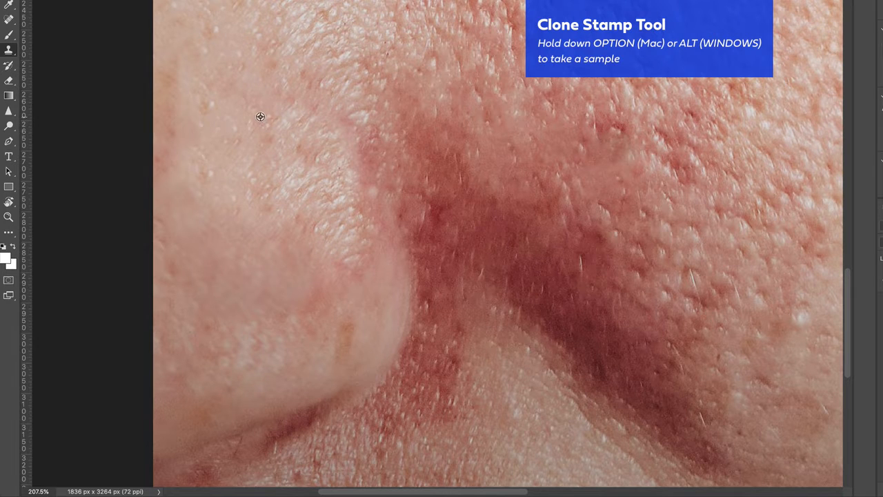
{"action": "mouse_move", "coordinate": [320, 258]}
{"action": "left_mouse_down"}
{"action": "mouse_move", "coordinate": [307, 281]}
{"action": "mouse_move", "coordinate": [304, 248]}
{"action": "mouse_move", "coordinate": [277, 252]}
{"action": "mouse_move", "coordinate": [294, 241]}
{"action": "left_mouse_up"}
{"action": "left_click", "coordinate": [245, 167], "text": "alt"}
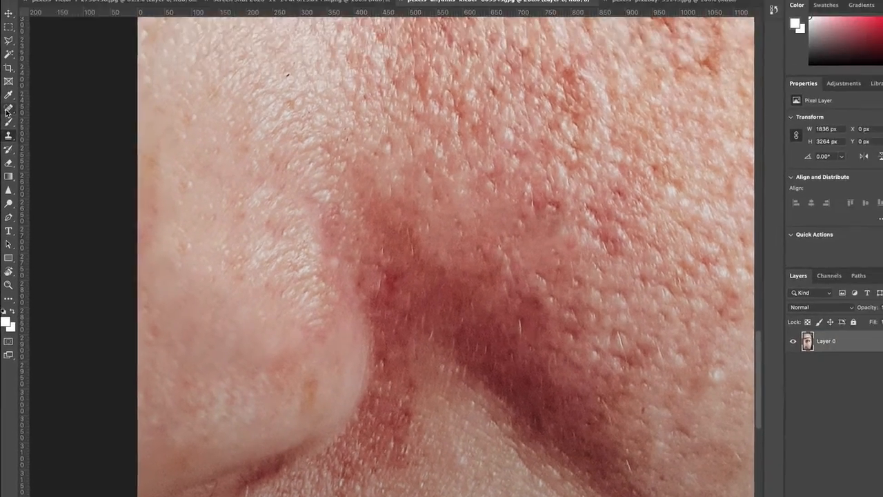
Step: Inspect the retouched nose and cheek at lower magnification, switching to the Spot Healing Brush and back to the Clone Stamp
{"action": "right_click", "coordinate": [7, 110]}
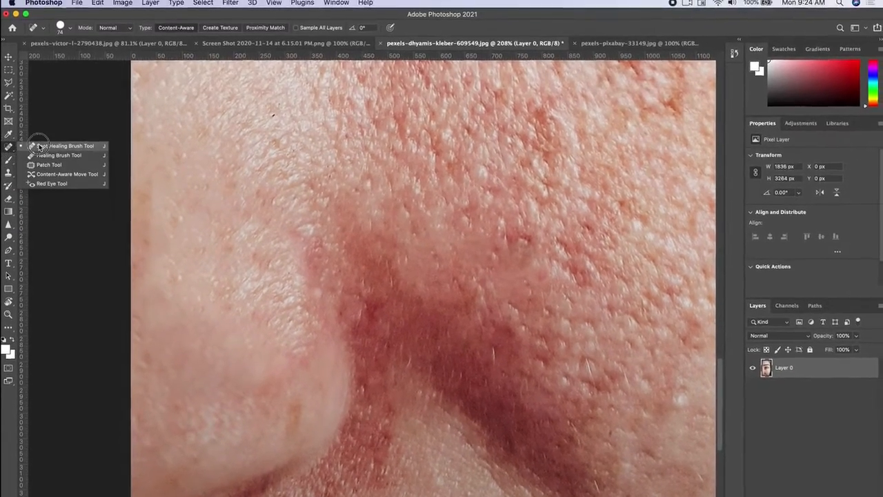
{"action": "left_click", "coordinate": [65, 148]}
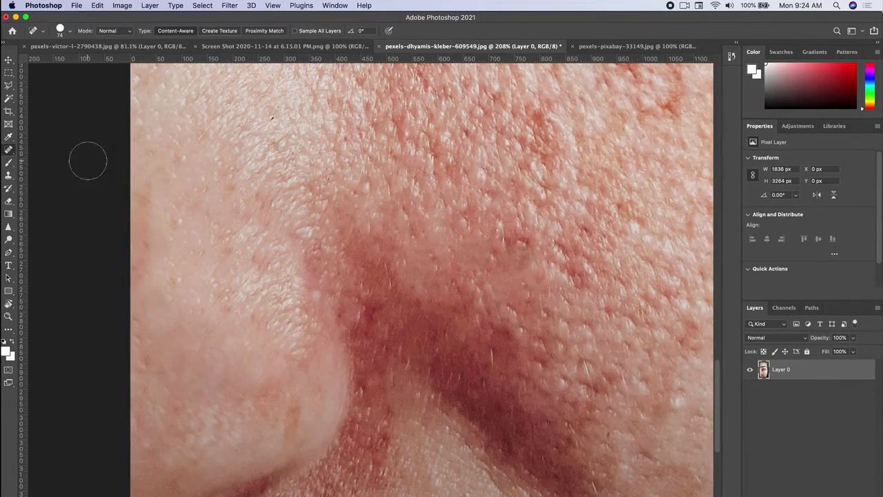
{"action": "scroll", "coordinate": [285, 290], "scroll_direction": "down", "scroll_amount": 1}
{"action": "scroll", "coordinate": [285, 290], "scroll_direction": "down", "scroll_amount": 4}
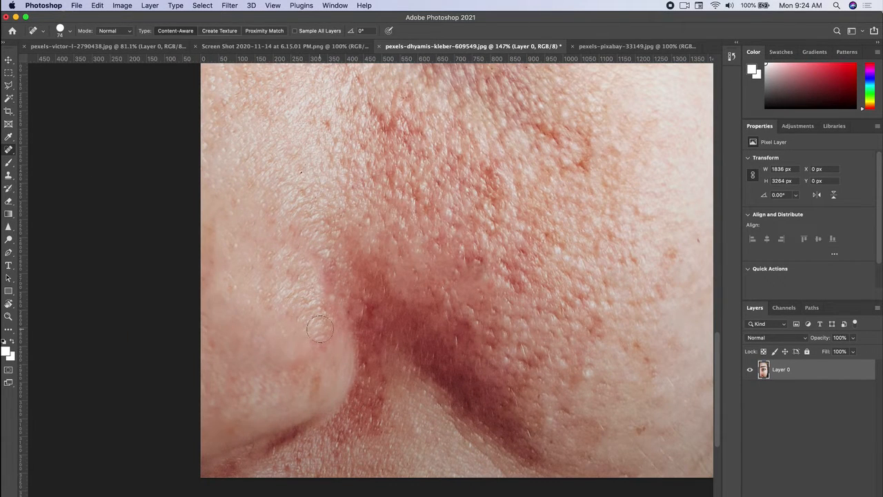
{"action": "scroll", "coordinate": [271, 317], "scroll_direction": "down", "scroll_amount": 5}
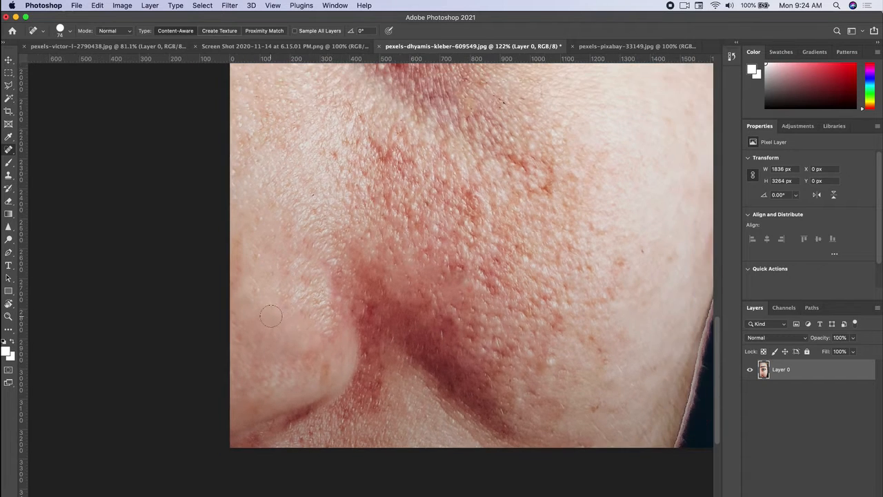
{"action": "scroll", "coordinate": [281, 309], "scroll_direction": "up", "scroll_amount": 4}
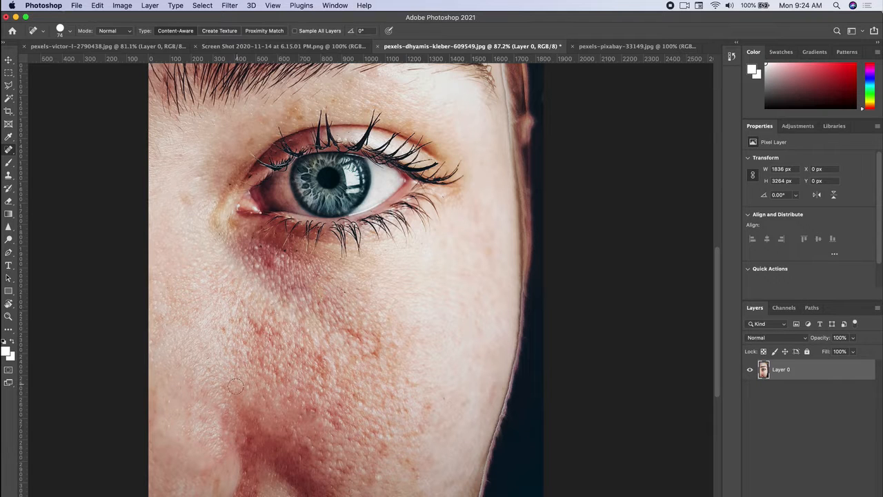
{"action": "left_click", "coordinate": [8, 175]}
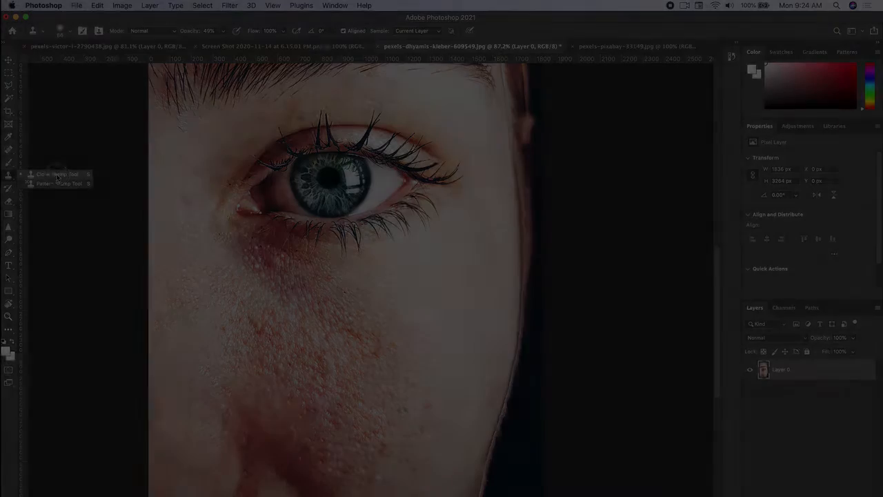
{"action": "left_click", "coordinate": [59, 175]}
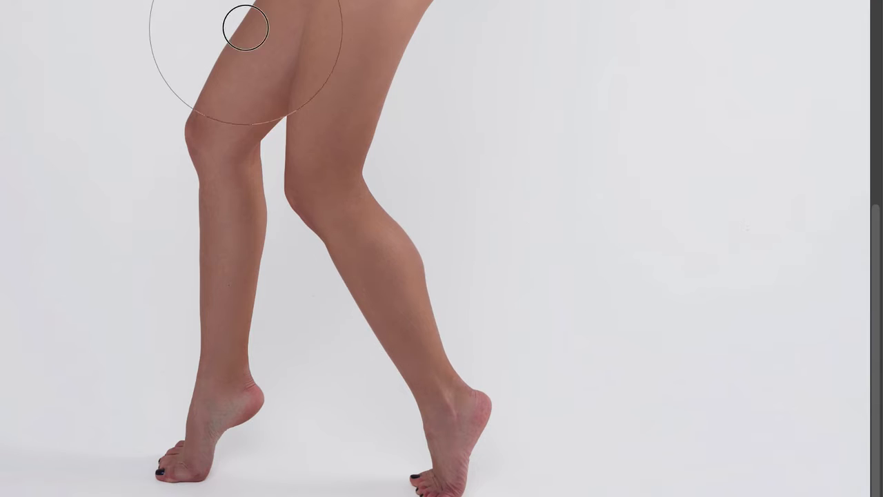
Step: Nudge the outer edge of the front thigh slightly inward with a large Liquify brush
{"action": "left_click_drag", "start_coordinate": [245, 27], "coordinate": [251, 24]}
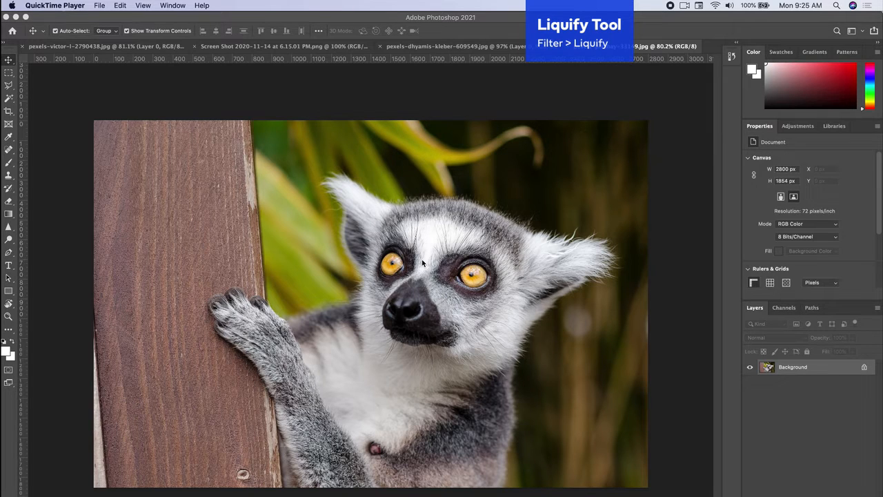
Step: Open the lemur photo in the Liquify filter and collapse the Face-Aware Liquify options
{"action": "left_click", "coordinate": [107, 93]}
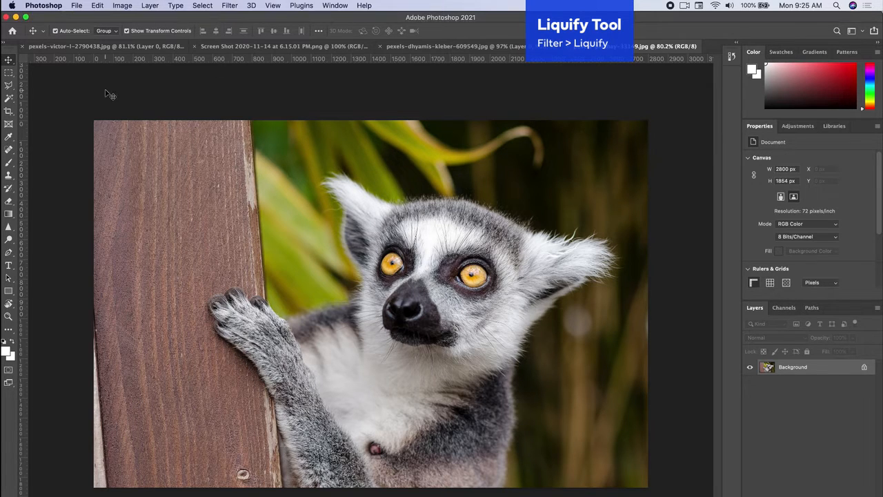
{"action": "left_click", "coordinate": [230, 5]}
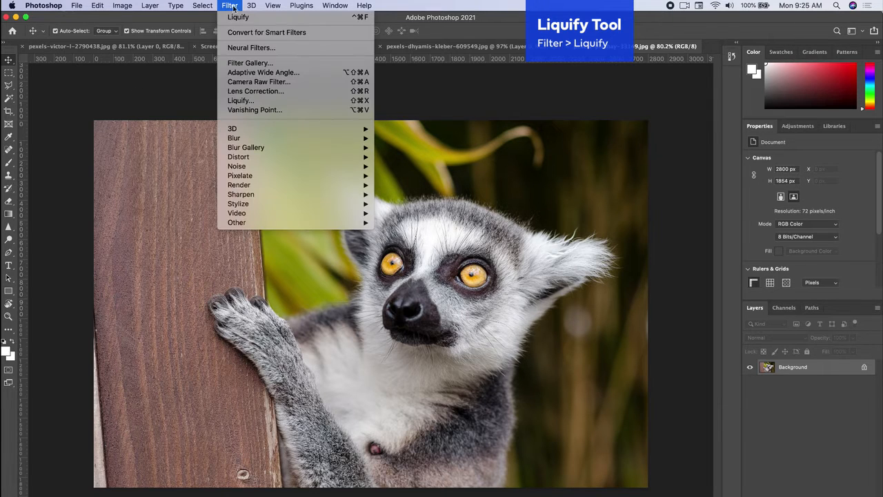
{"action": "left_click", "coordinate": [249, 100]}
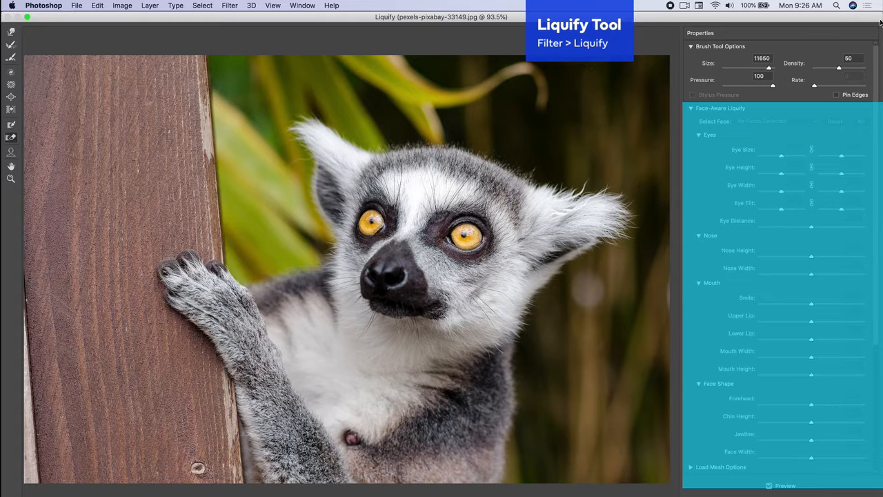
{"action": "left_click", "coordinate": [692, 110]}
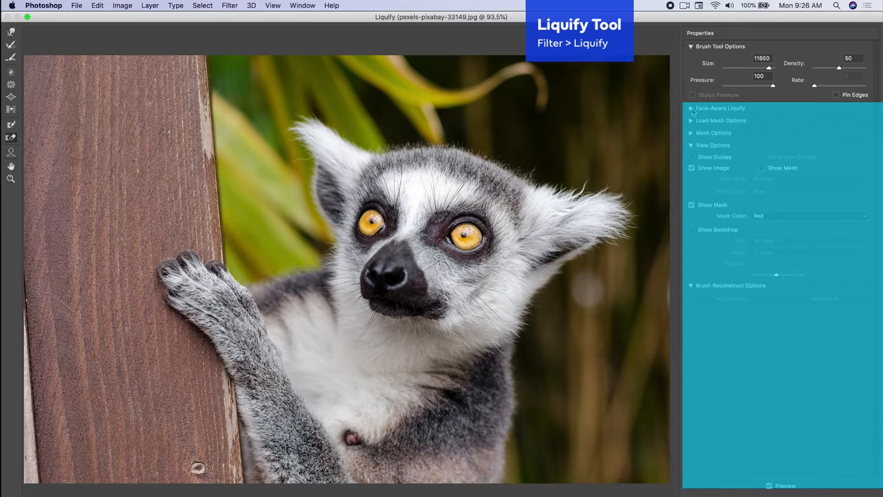
{"action": "left_click", "coordinate": [692, 110]}
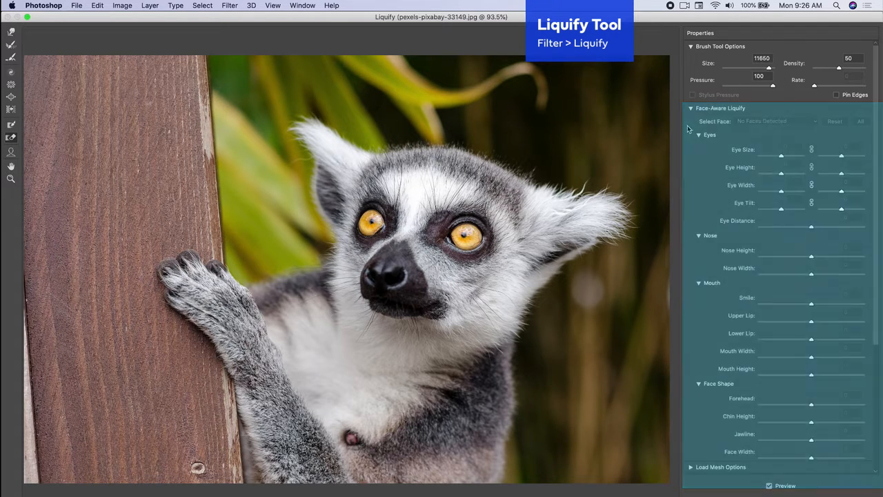
{"action": "left_click", "coordinate": [691, 109]}
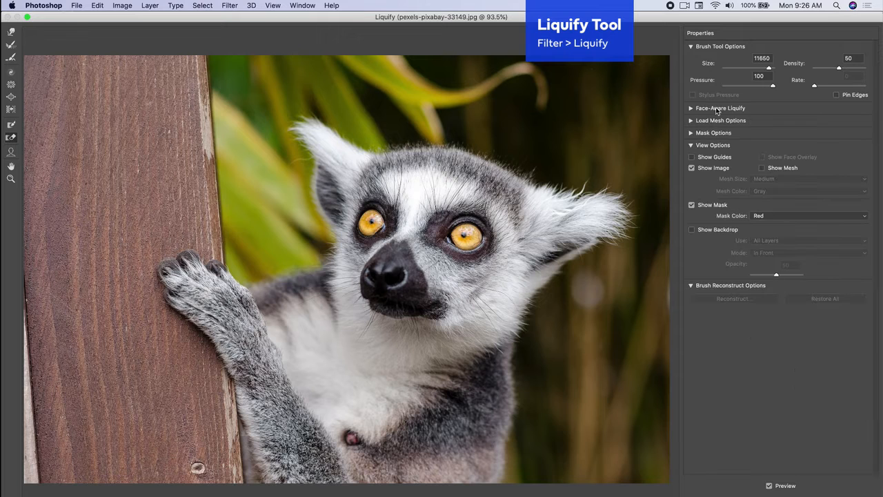
Step: Try to push the lemur's eye nearest the wooden post toward the nose bridge with Forward Warp, and undo it
{"action": "left_click", "coordinate": [11, 34]}
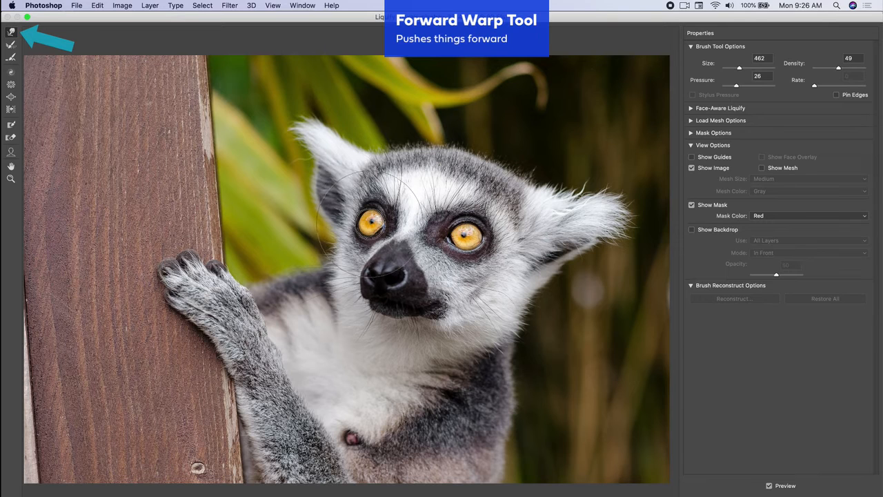
{"action": "left_click_drag", "start_coordinate": [369, 222], "coordinate": [407, 207]}
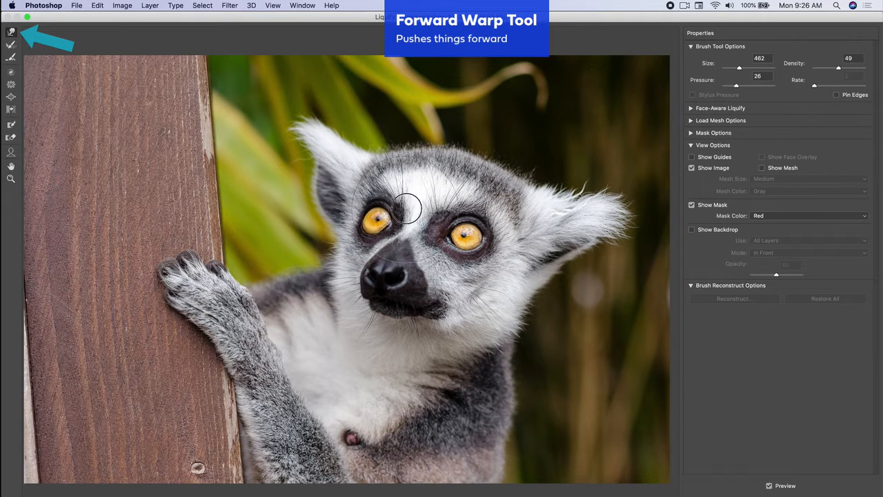
{"action": "key", "text": "super+z"}
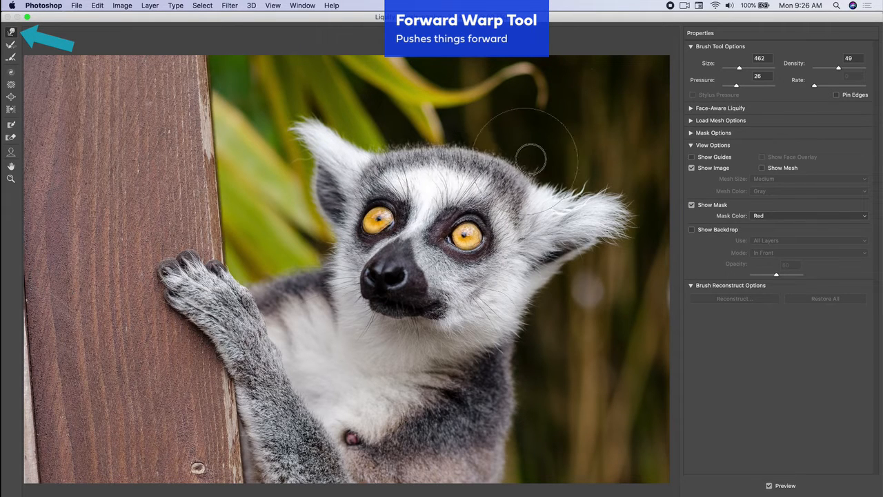
{"action": "left_click", "coordinate": [635, 108]}
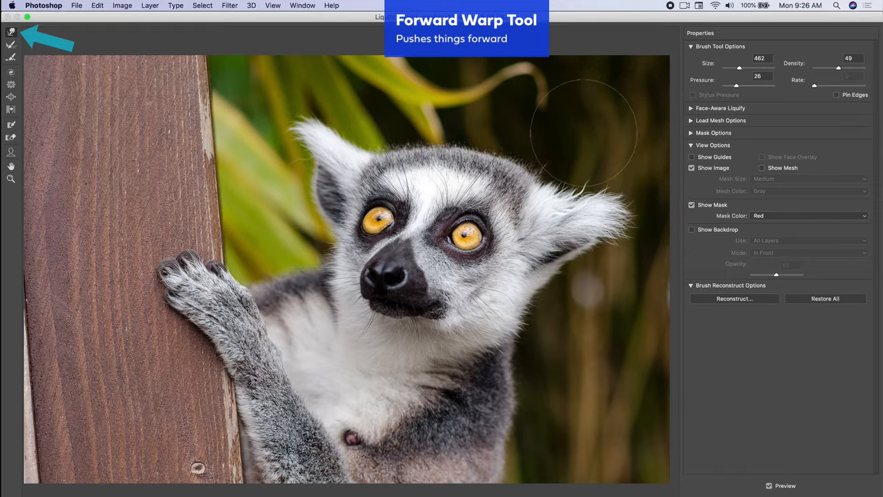
{"action": "key", "text": "super+z"}
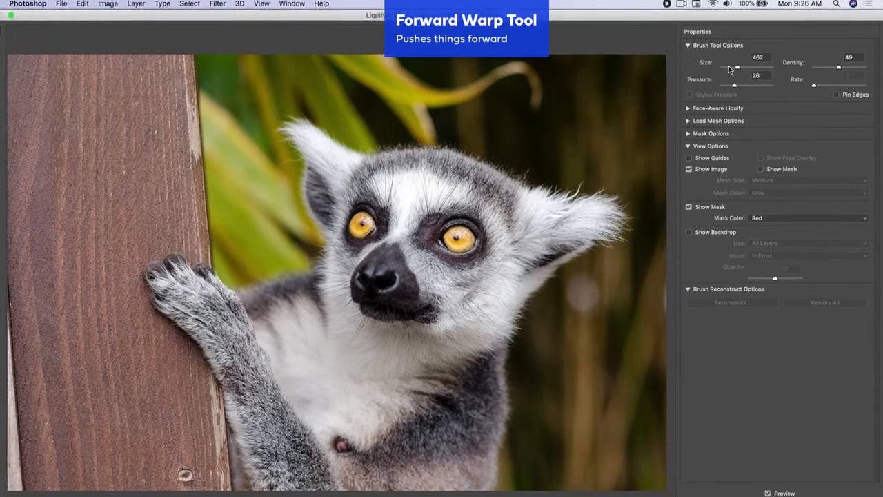
Step: Set the Forward Warp brush size to 22, try a short upward stroke above the eye nearest the post, and undo it
{"action": "left_click", "coordinate": [730, 68]}
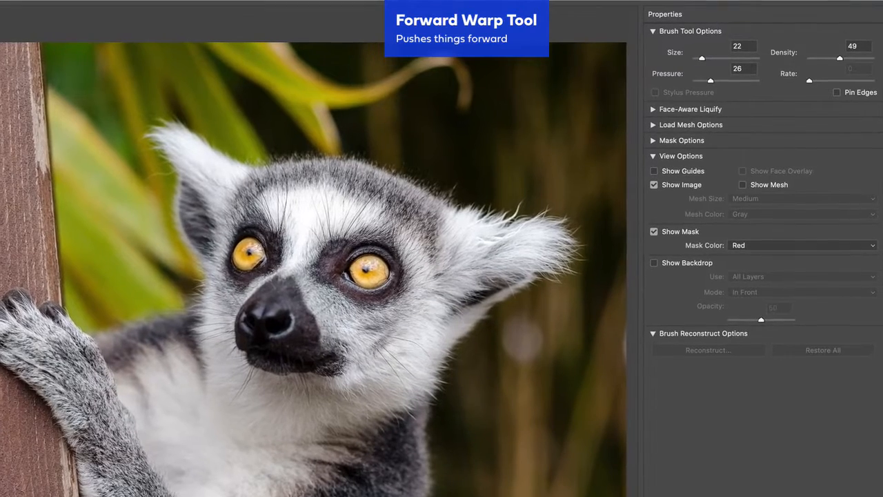
{"action": "left_click_drag", "start_coordinate": [250, 214], "coordinate": [252, 191]}
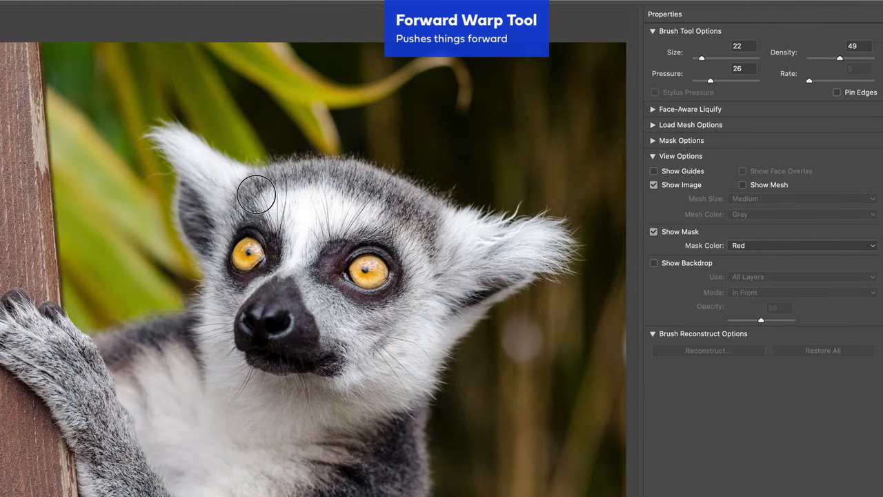
{"action": "key", "text": "ctrl+z"}
Step: Set the brush size to 1933, try to warp the lemur's whole face toward the wooden post, and undo it
{"action": "left_click_drag", "start_coordinate": [743, 58], "coordinate": [726, 58]}
{"action": "mouse_move", "coordinate": [278, 292]}
{"action": "left_mouse_down"}
{"action": "mouse_move", "coordinate": [360, 240]}
{"action": "mouse_move", "coordinate": [355, 297]}
{"action": "mouse_move", "coordinate": [331, 359]}
{"action": "mouse_move", "coordinate": [207, 365]}
{"action": "mouse_move", "coordinate": [129, 247]}
{"action": "mouse_move", "coordinate": [176, 238]}
{"action": "left_mouse_up"}
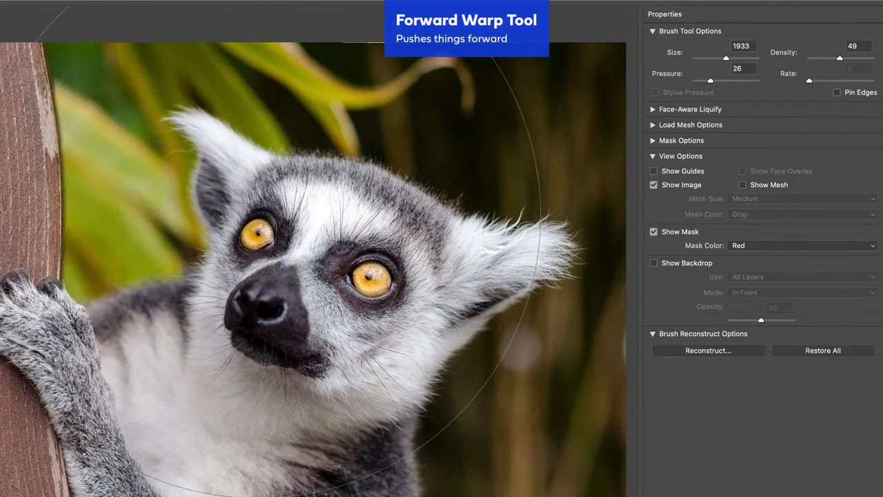
{"action": "key", "text": "ctrl+z"}
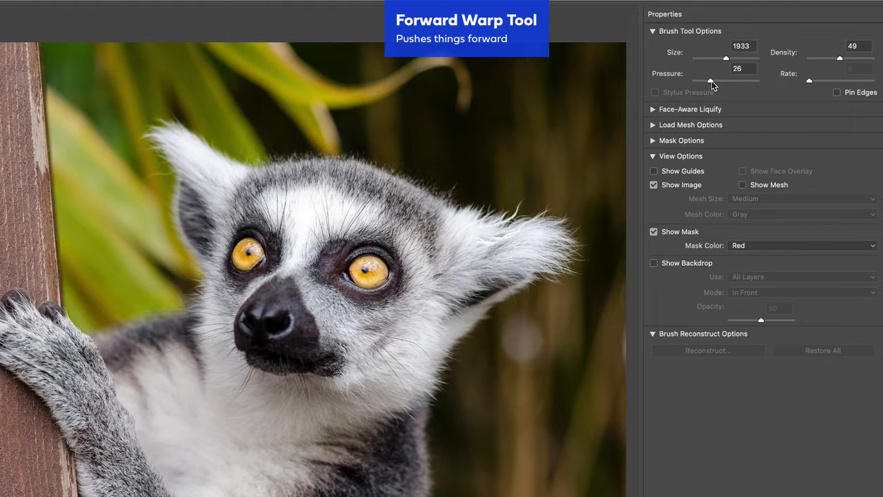
Step: Lower the brush pressure, try two Forward Warp strokes from the lemur's nose up toward the far eye, and undo both
{"action": "left_click_drag", "start_coordinate": [712, 80], "coordinate": [705, 83]}
{"action": "mouse_move", "coordinate": [302, 309]}
{"action": "left_mouse_down"}
{"action": "mouse_move", "coordinate": [322, 276]}
{"action": "mouse_move", "coordinate": [364, 256]}
{"action": "left_mouse_up"}
{"action": "key", "text": "ctrl+z"}
{"action": "mouse_move", "coordinate": [269, 319]}
{"action": "left_mouse_down"}
{"action": "mouse_move", "coordinate": [345, 264]}
{"action": "mouse_move", "coordinate": [382, 222]}
{"action": "left_mouse_up"}
{"action": "key", "text": "ctrl+z"}
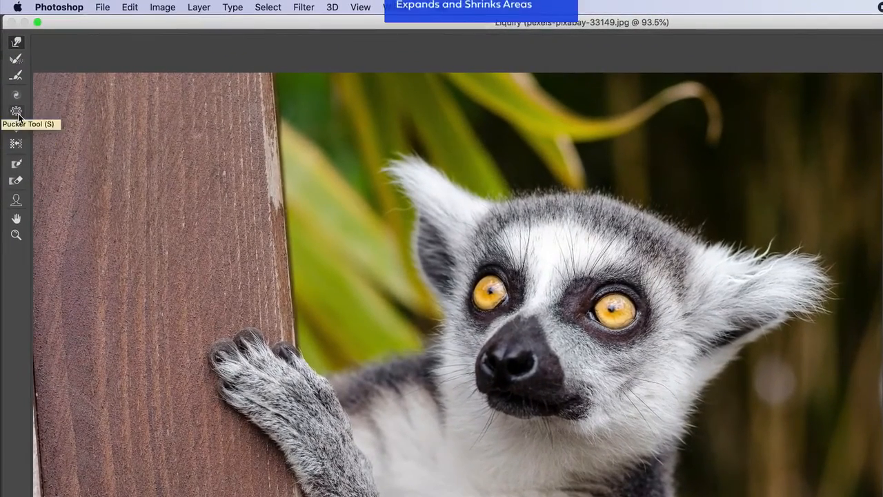
Step: Try to shrink the lemur's eye nearest the wooden post with the Pucker tool, and undo it
{"action": "left_click", "coordinate": [17, 112]}
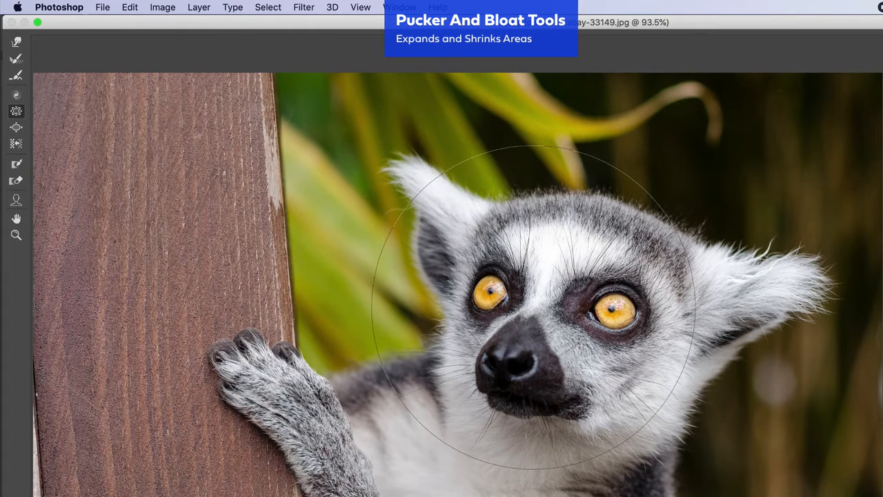
{"action": "left_click_drag", "start_coordinate": [497, 289], "coordinate": [498, 290]}
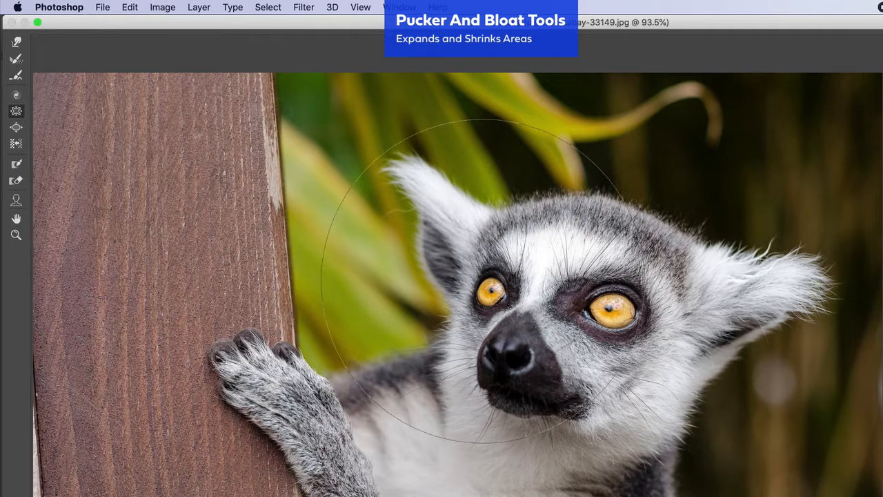
{"action": "key", "text": "super+z"}
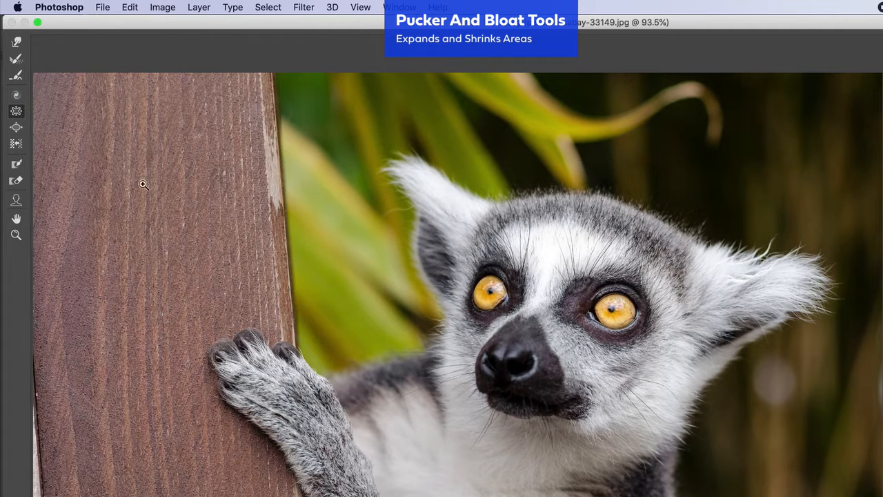
{"action": "left_click", "coordinate": [16, 112]}
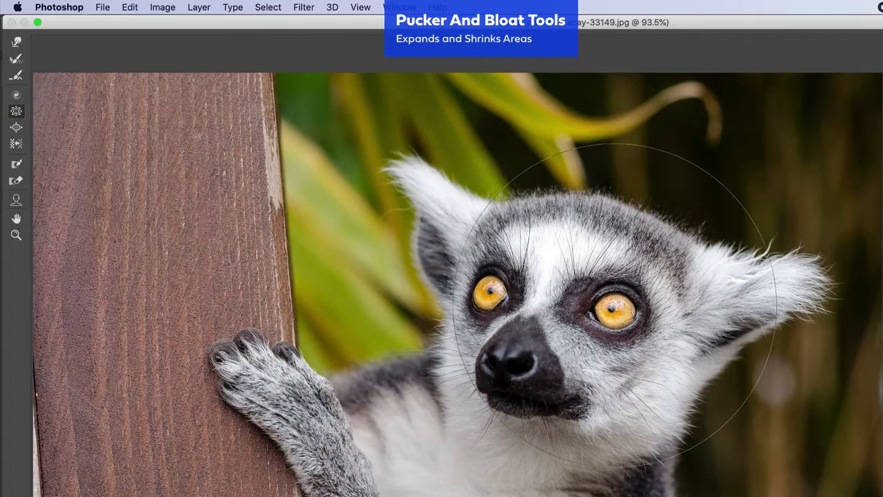
Step: Set the Pucker brush size to 215, try to shrink the lemur's eyes, and undo it
{"action": "left_click", "coordinate": [619, 303]}
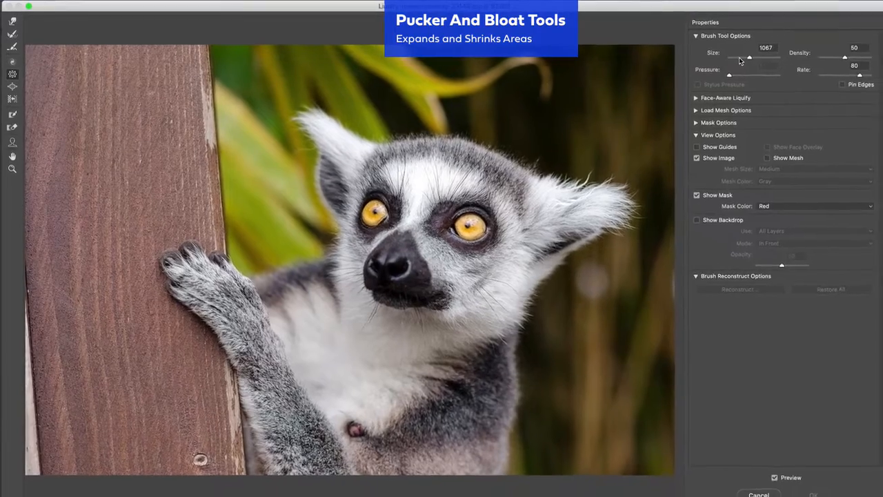
{"action": "left_click", "coordinate": [740, 58]}
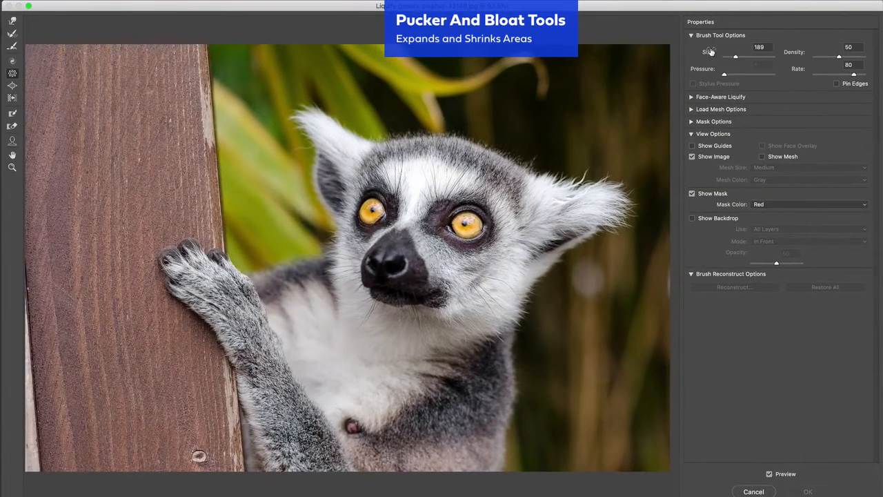
{"action": "left_click", "coordinate": [736, 55]}
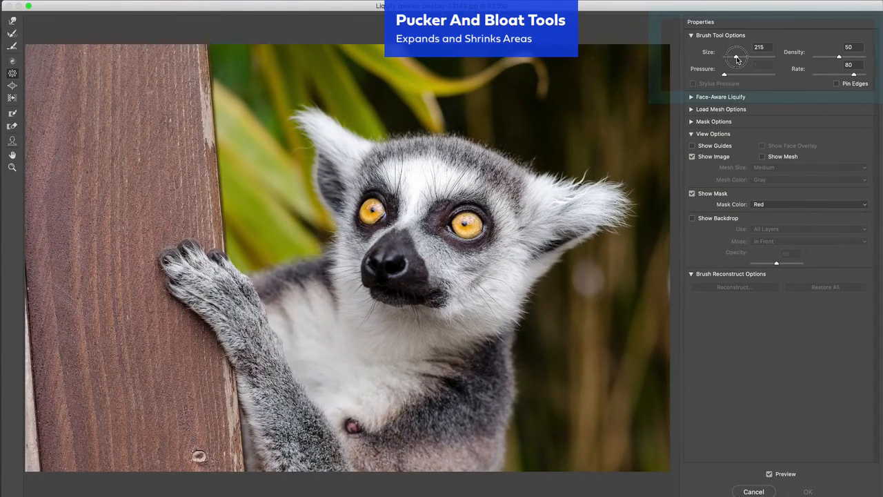
{"action": "left_click_drag", "start_coordinate": [467, 224], "coordinate": [468, 226]}
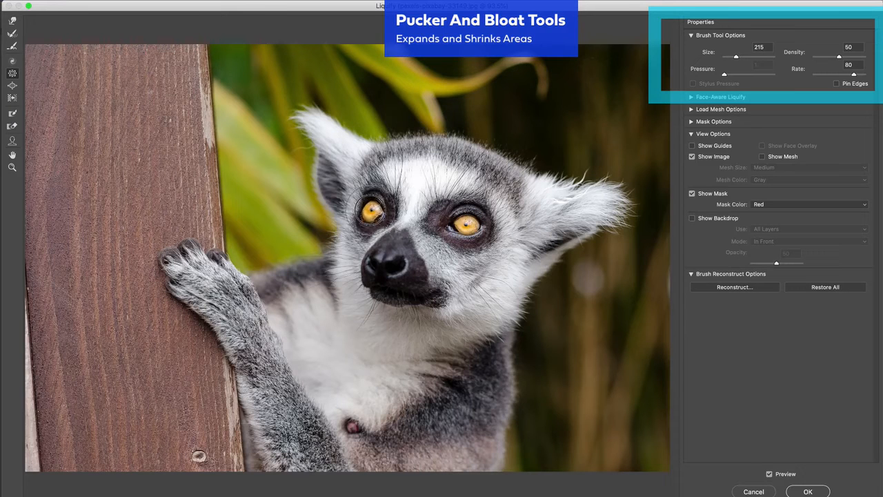
{"action": "key", "text": "super+alt+z"}
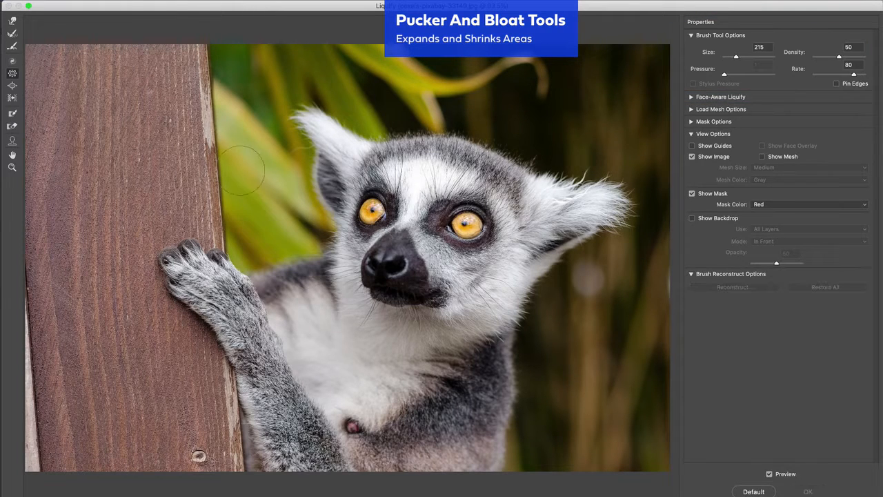
Step: Try to enlarge both of the lemur's eyes with a 609 Bloat brush, and undo the extra stroke on the eye nearest the post
{"action": "left_click", "coordinate": [12, 87]}
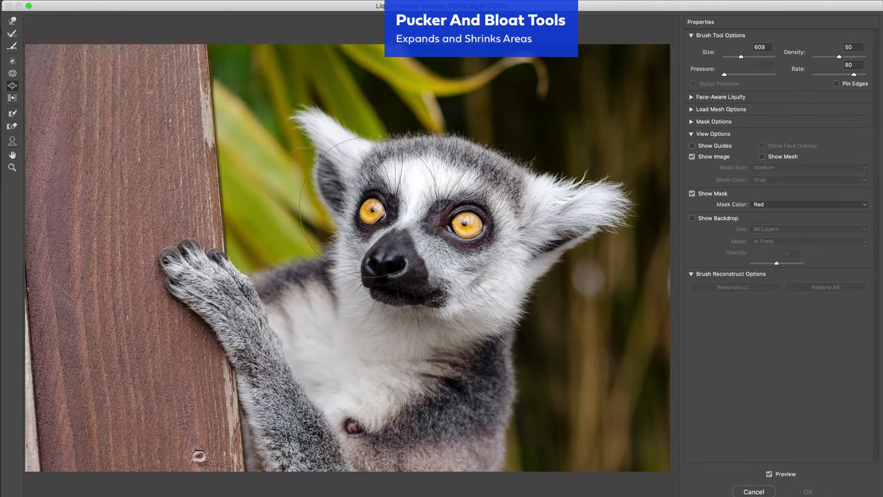
{"action": "left_click_drag", "start_coordinate": [371, 211], "coordinate": [372, 210]}
{"action": "left_click_drag", "start_coordinate": [466, 222], "coordinate": [468, 221]}
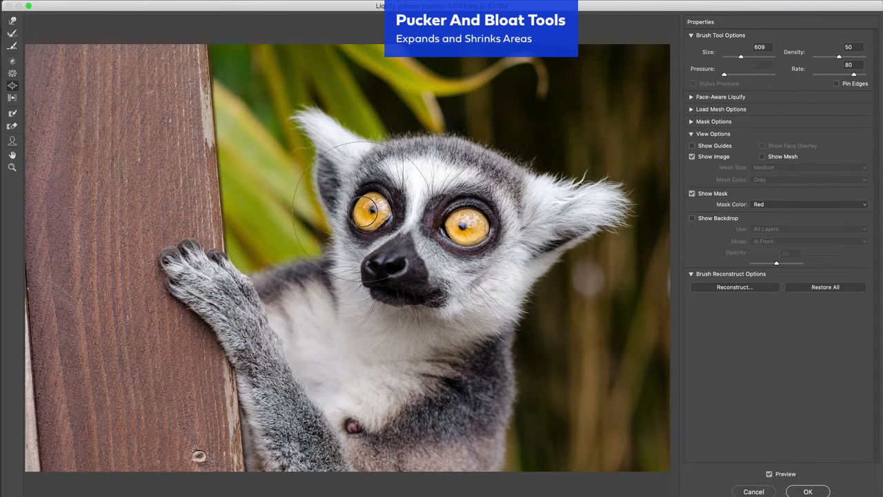
{"action": "left_click_drag", "start_coordinate": [371, 221], "coordinate": [371, 228]}
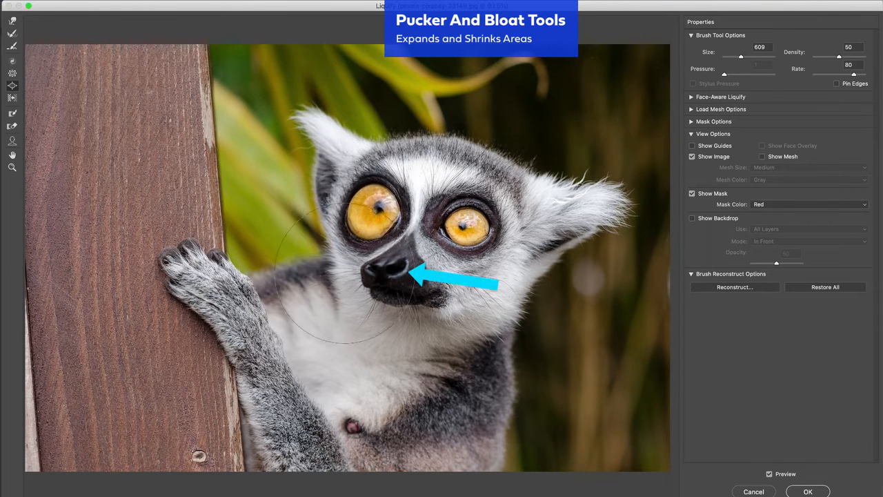
{"action": "key", "text": "super+z"}
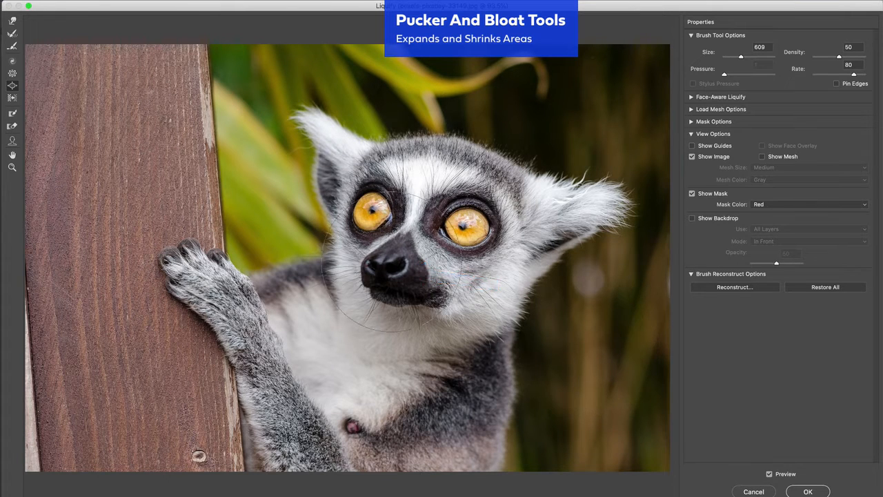
Step: Try Bloat on the lemur's far eye again, reduce the brush size to 243 for another attempt, and undo all the bloating
{"action": "left_click_drag", "start_coordinate": [468, 231], "coordinate": [467, 229]}
{"action": "key", "text": "super+z"}
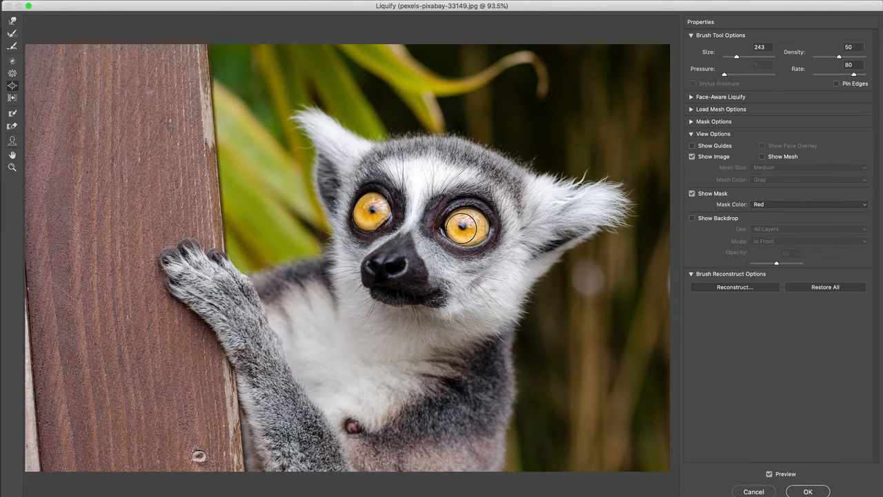
{"action": "left_click_drag", "start_coordinate": [465, 227], "coordinate": [466, 228]}
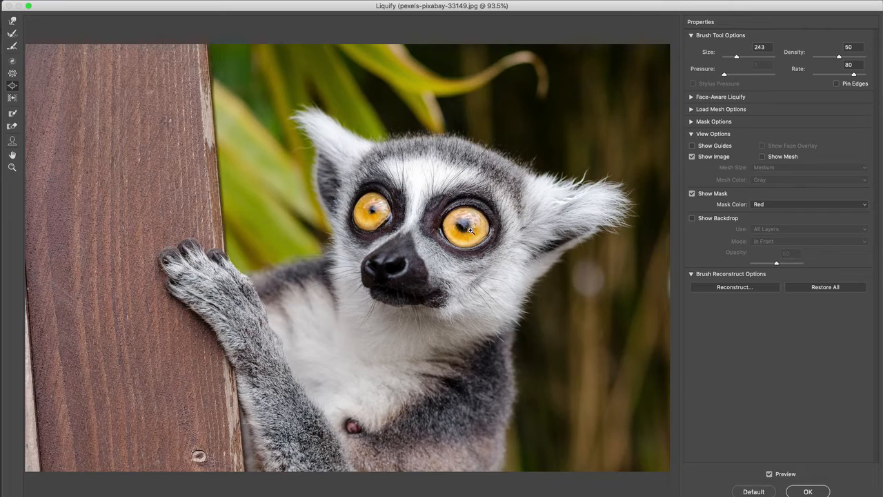
{"action": "key", "text": "super+z"}
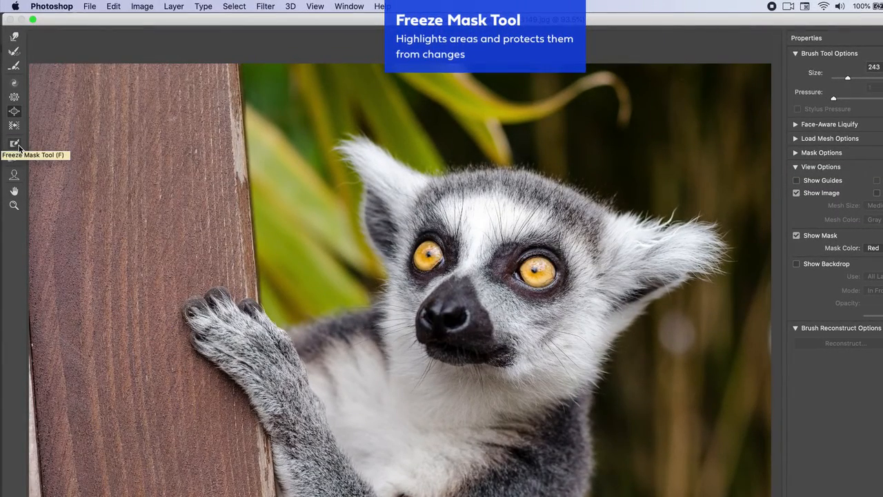
Step: Freeze the lemur's head and surroundings around the eye area with a 378 brush, and enlarge both eyes with a 557 Bloat brush
{"action": "left_click", "coordinate": [16, 145]}
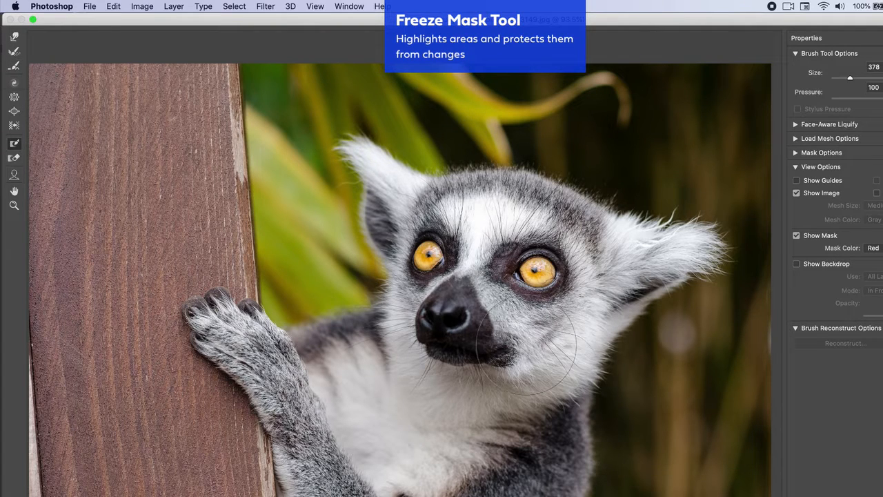
{"action": "mouse_move", "coordinate": [436, 323]}
{"action": "left_mouse_down"}
{"action": "mouse_move", "coordinate": [450, 319]}
{"action": "mouse_move", "coordinate": [456, 330]}
{"action": "mouse_move", "coordinate": [404, 314]}
{"action": "mouse_move", "coordinate": [380, 338]}
{"action": "mouse_move", "coordinate": [332, 252]}
{"action": "mouse_move", "coordinate": [395, 166]}
{"action": "mouse_move", "coordinate": [535, 157]}
{"action": "mouse_move", "coordinate": [680, 207]}
{"action": "mouse_move", "coordinate": [635, 222]}
{"action": "mouse_move", "coordinate": [643, 295]}
{"action": "mouse_move", "coordinate": [570, 353]}
{"action": "mouse_move", "coordinate": [481, 368]}
{"action": "mouse_move", "coordinate": [414, 391]}
{"action": "mouse_move", "coordinate": [314, 181]}
{"action": "mouse_move", "coordinate": [380, 112]}
{"action": "mouse_move", "coordinate": [612, 131]}
{"action": "mouse_move", "coordinate": [733, 276]}
{"action": "mouse_move", "coordinate": [651, 447]}
{"action": "mouse_move", "coordinate": [641, 405]}
{"action": "mouse_move", "coordinate": [674, 435]}
{"action": "left_mouse_up"}
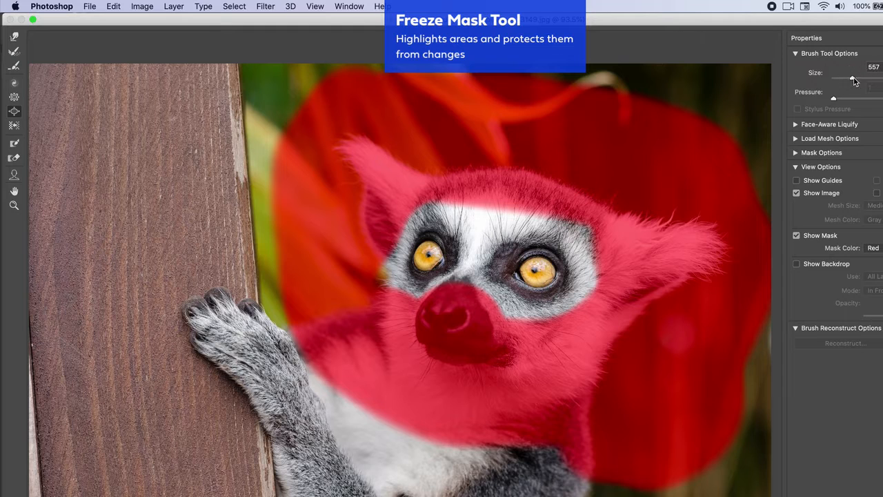
{"action": "left_click", "coordinate": [425, 252]}
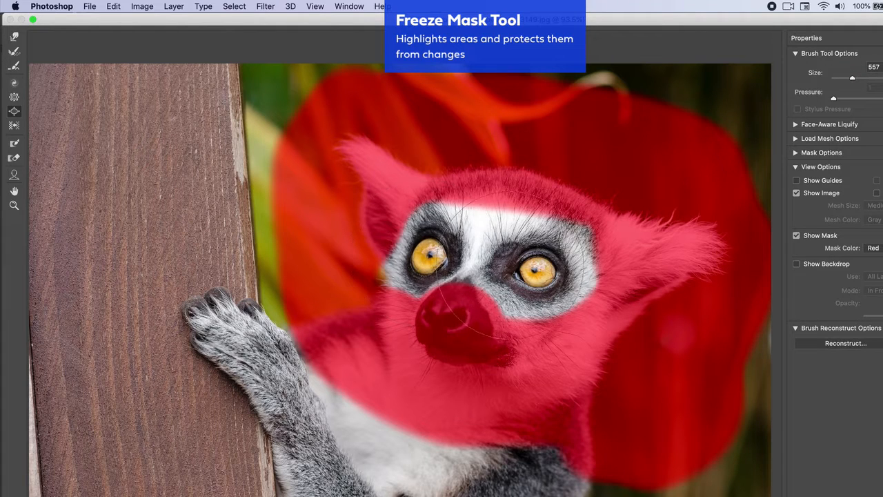
{"action": "left_click", "coordinate": [538, 270]}
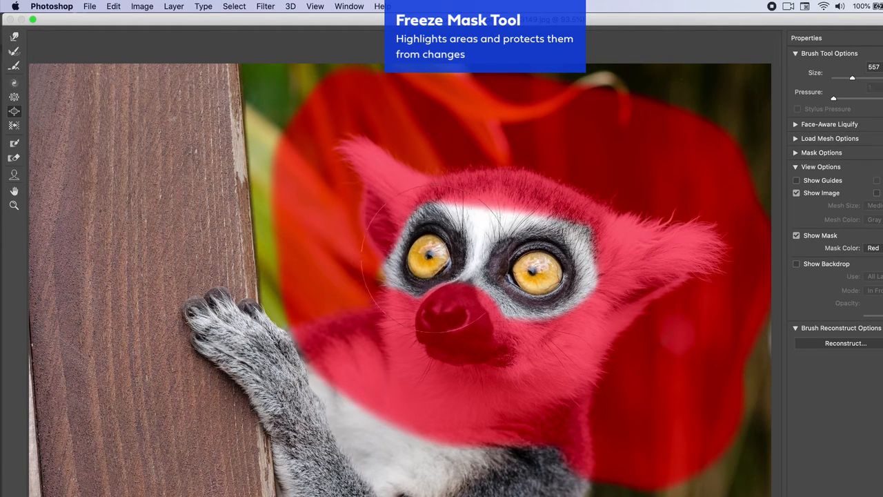
Step: Clear the existing mask with the Thaw Mask tool, and freeze the background and post around the lemur with a 378 brush
{"action": "left_click", "coordinate": [16, 144]}
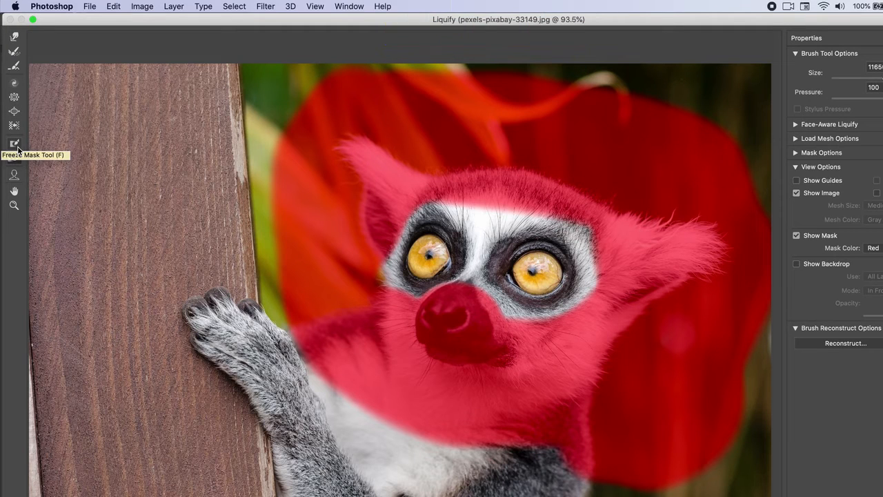
{"action": "left_click", "coordinate": [14, 158]}
{"action": "left_click", "coordinate": [323, 246]}
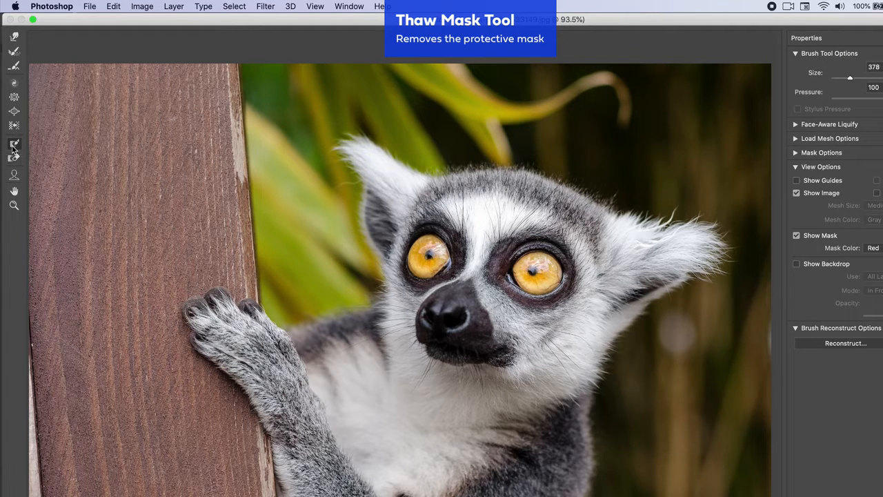
{"action": "mouse_move", "coordinate": [310, 278]}
{"action": "left_mouse_down"}
{"action": "mouse_move", "coordinate": [319, 279]}
{"action": "mouse_move", "coordinate": [325, 266]}
{"action": "mouse_move", "coordinate": [305, 172]}
{"action": "mouse_move", "coordinate": [308, 114]}
{"action": "mouse_move", "coordinate": [389, 103]}
{"action": "mouse_move", "coordinate": [459, 126]}
{"action": "mouse_move", "coordinate": [577, 128]}
{"action": "mouse_move", "coordinate": [634, 161]}
{"action": "mouse_move", "coordinate": [724, 185]}
{"action": "mouse_move", "coordinate": [755, 250]}
{"action": "mouse_move", "coordinate": [710, 316]}
{"action": "mouse_move", "coordinate": [642, 377]}
{"action": "mouse_move", "coordinate": [604, 470]}
{"action": "mouse_move", "coordinate": [683, 375]}
{"action": "mouse_move", "coordinate": [759, 172]}
{"action": "mouse_move", "coordinate": [680, 178]}
{"action": "mouse_move", "coordinate": [618, 168]}
{"action": "mouse_move", "coordinate": [563, 138]}
{"action": "mouse_move", "coordinate": [477, 122]}
{"action": "mouse_move", "coordinate": [467, 81]}
{"action": "mouse_move", "coordinate": [780, 100]}
{"action": "mouse_move", "coordinate": [397, 65]}
{"action": "mouse_move", "coordinate": [253, 122]}
{"action": "mouse_move", "coordinate": [274, 262]}
{"action": "mouse_move", "coordinate": [272, 252]}
{"action": "mouse_move", "coordinate": [187, 243]}
{"action": "mouse_move", "coordinate": [133, 292]}
{"action": "mouse_move", "coordinate": [163, 403]}
{"action": "mouse_move", "coordinate": [231, 483]}
{"action": "mouse_move", "coordinate": [221, 423]}
{"action": "mouse_move", "coordinate": [154, 365]}
{"action": "mouse_move", "coordinate": [158, 341]}
{"action": "left_mouse_up"}
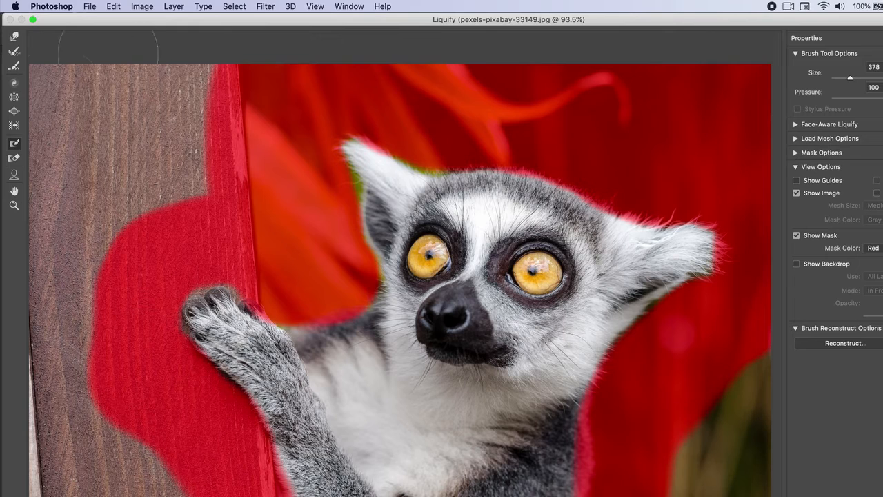
Step: Try to rotate the lemur's face with a 1146 Twirl Clockwise brush, and undo it
{"action": "left_click", "coordinate": [14, 85]}
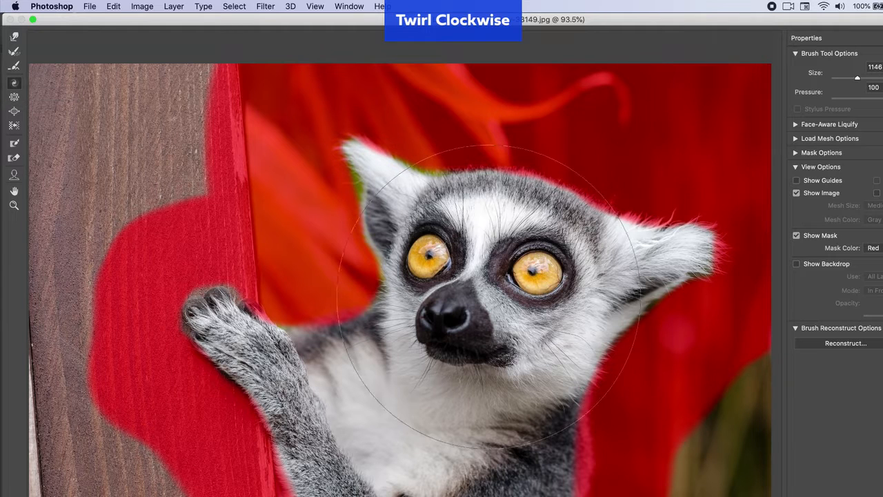
{"action": "mouse_move", "coordinate": [471, 296]}
{"action": "left_mouse_down"}
{"action": "mouse_move", "coordinate": [430, 283]}
{"action": "mouse_move", "coordinate": [449, 298]}
{"action": "mouse_move", "coordinate": [503, 282]}
{"action": "left_mouse_up"}
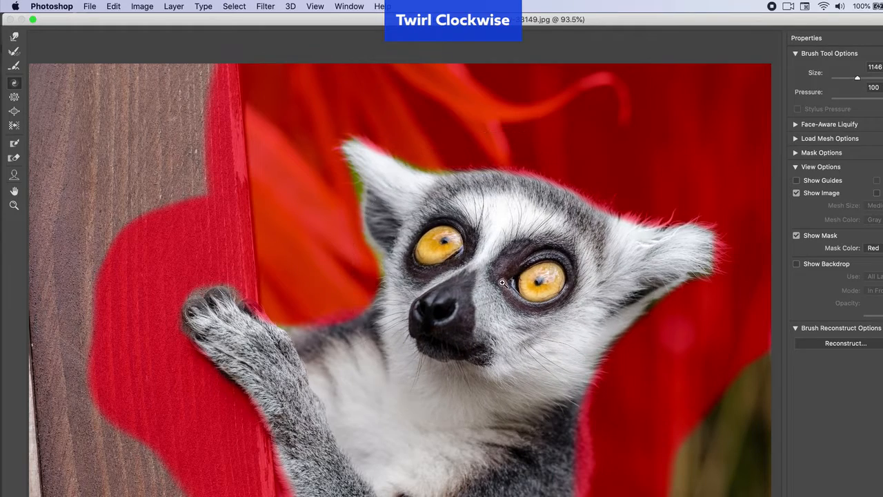
{"action": "key", "text": "super+z"}
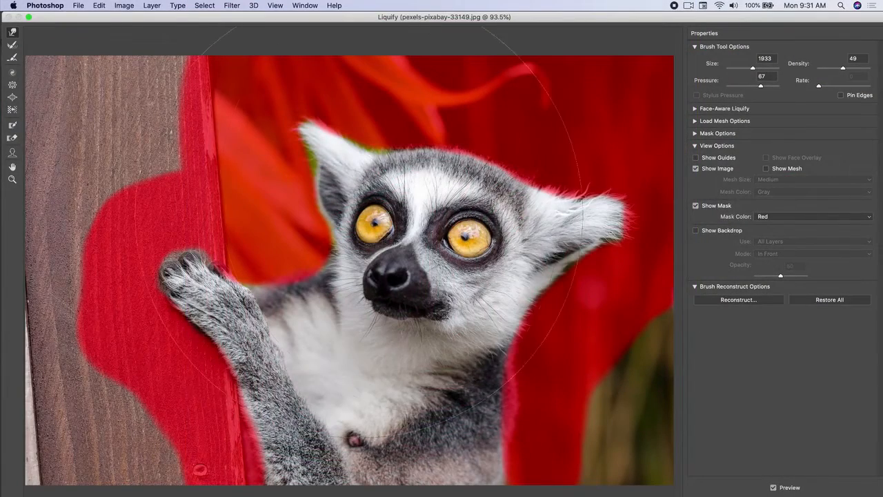
Step: Set the Forward Warp pressure to 46 and size to 1505, and push the lemur's face upward and its ear and paw outward
{"action": "left_click_drag", "start_coordinate": [760, 85], "coordinate": [751, 86]}
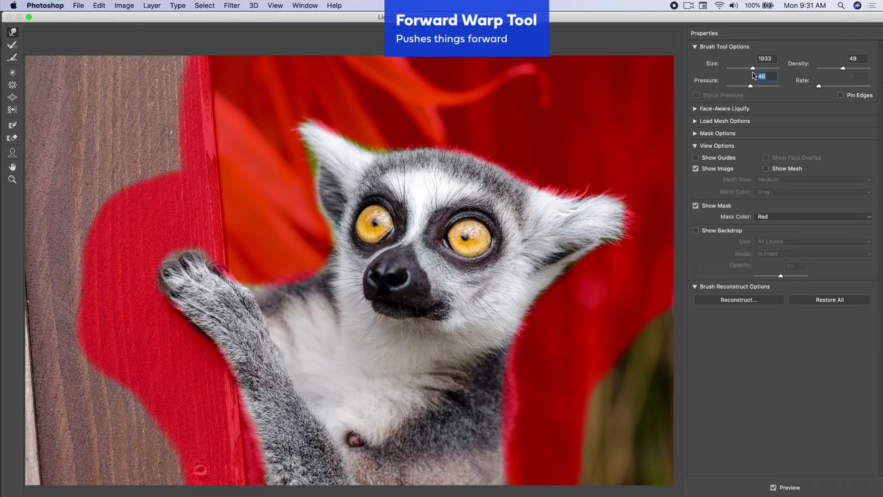
{"action": "left_click_drag", "start_coordinate": [753, 68], "coordinate": [751, 68]}
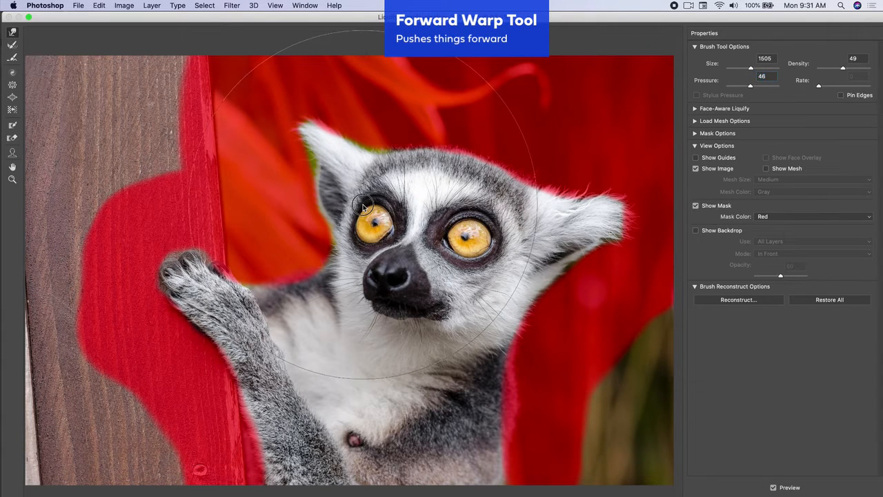
{"action": "mouse_move", "coordinate": [442, 289]}
{"action": "left_mouse_down"}
{"action": "mouse_move", "coordinate": [448, 262]}
{"action": "mouse_move", "coordinate": [455, 266]}
{"action": "left_mouse_up"}
{"action": "left_click_drag", "start_coordinate": [538, 227], "coordinate": [651, 221]}
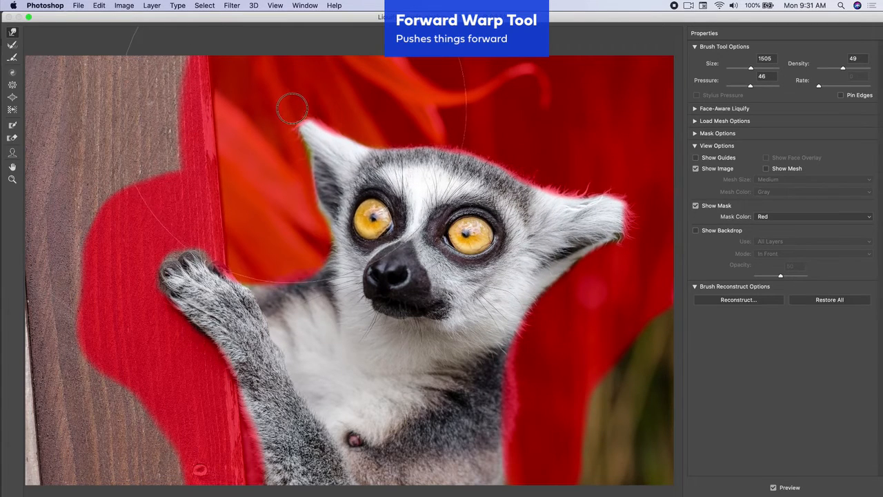
{"action": "left_click_drag", "start_coordinate": [207, 279], "coordinate": [189, 293]}
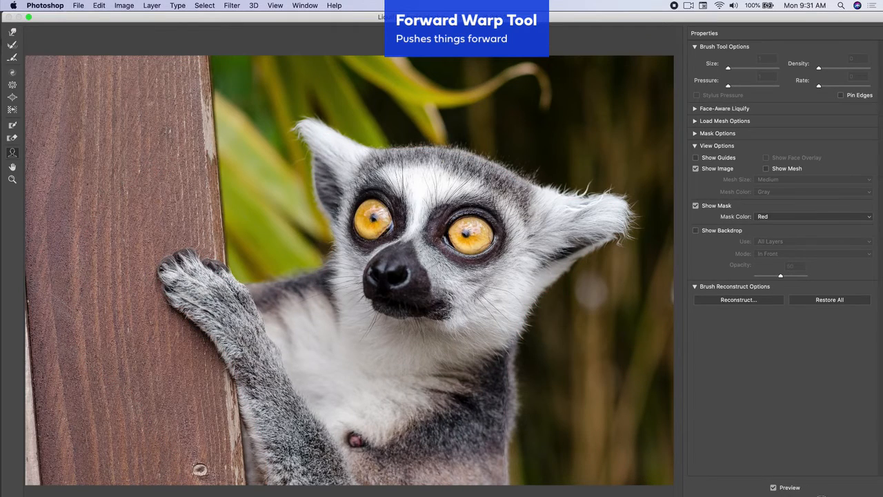
Step: Apply the Liquify changes to the lemur photo, and switch between its before and after states
{"action": "left_click", "coordinate": [831, 495]}
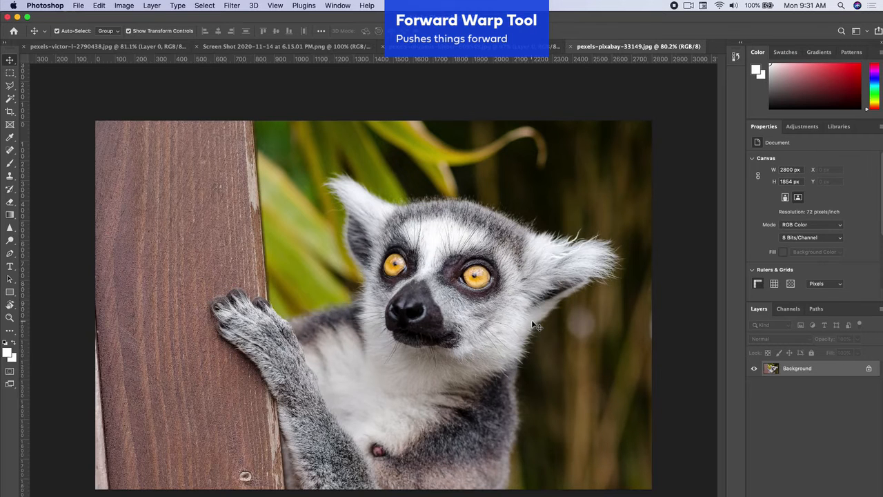
{"action": "left_click", "coordinate": [109, 3]}
{"action": "left_click", "coordinate": [117, 27]}
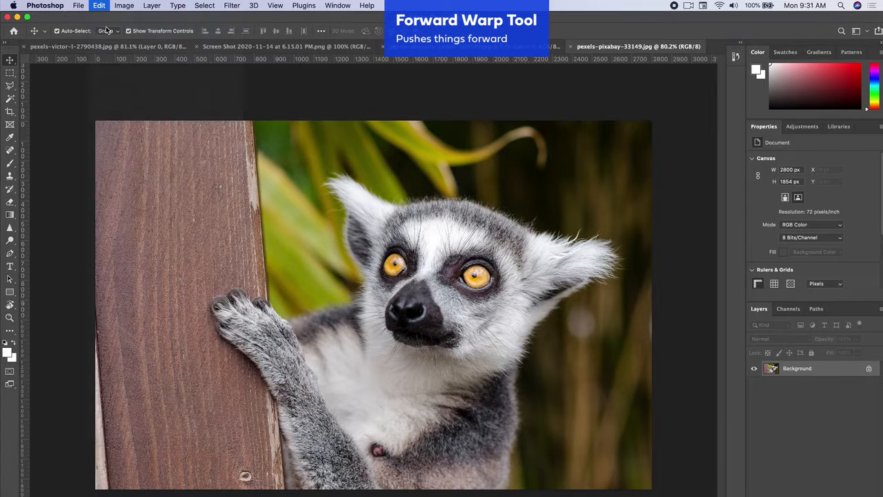